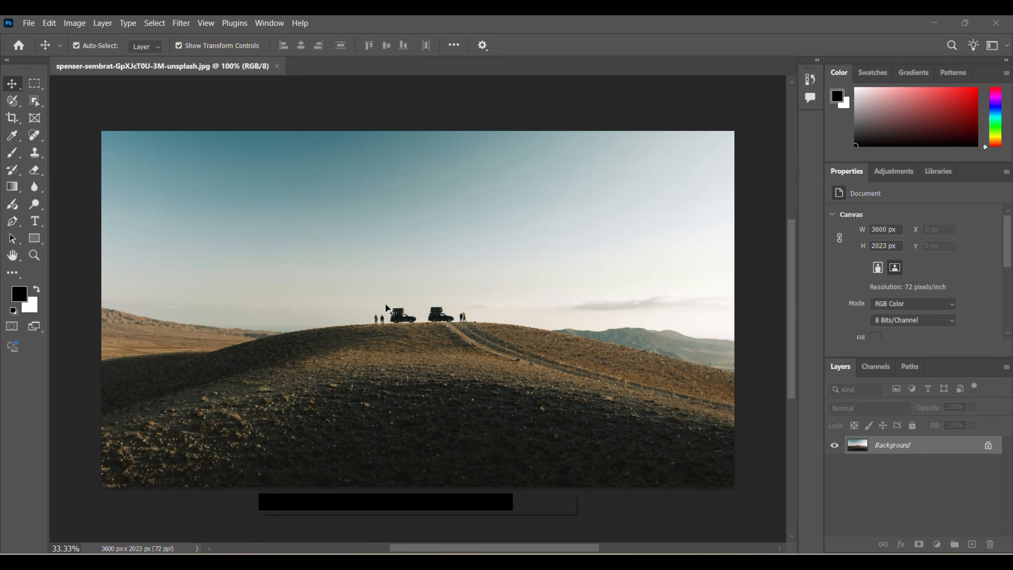
Convert the locked Background into a regular layer and choose the Eraser tool.
{"action": "left_click", "coordinate": [395, 308]}
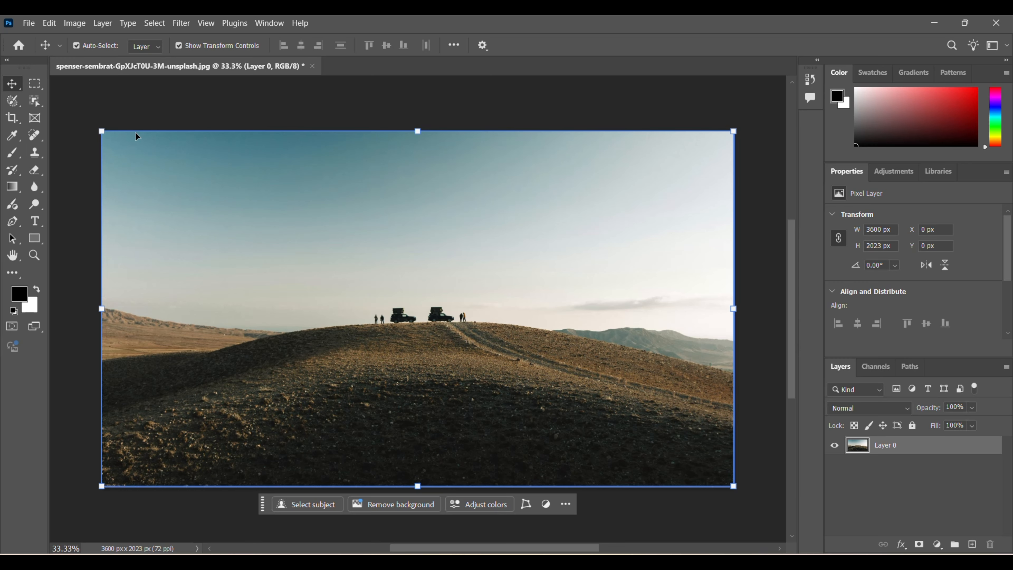
{"action": "left_click", "coordinate": [35, 153]}
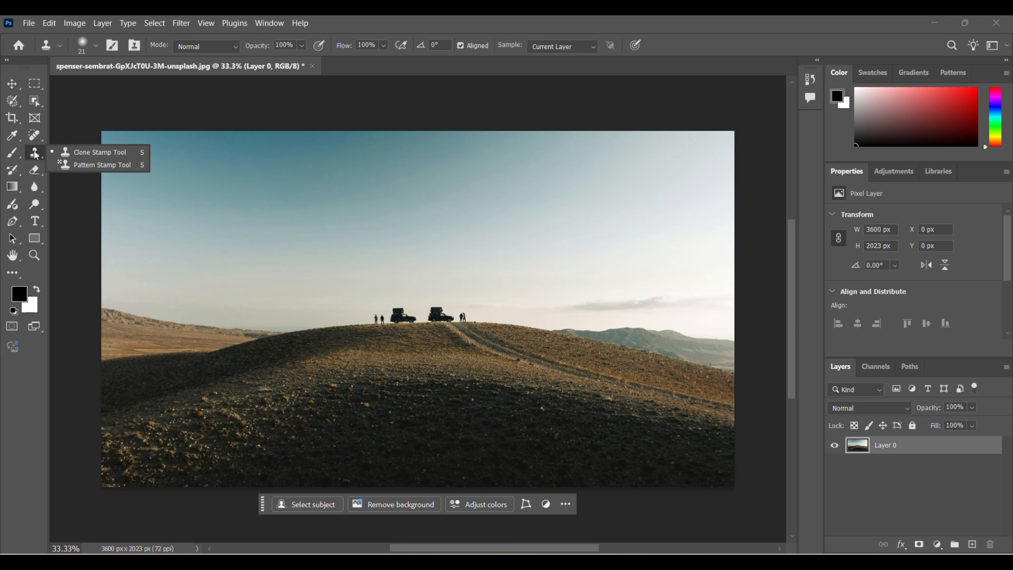
{"action": "left_click", "coordinate": [35, 135]}
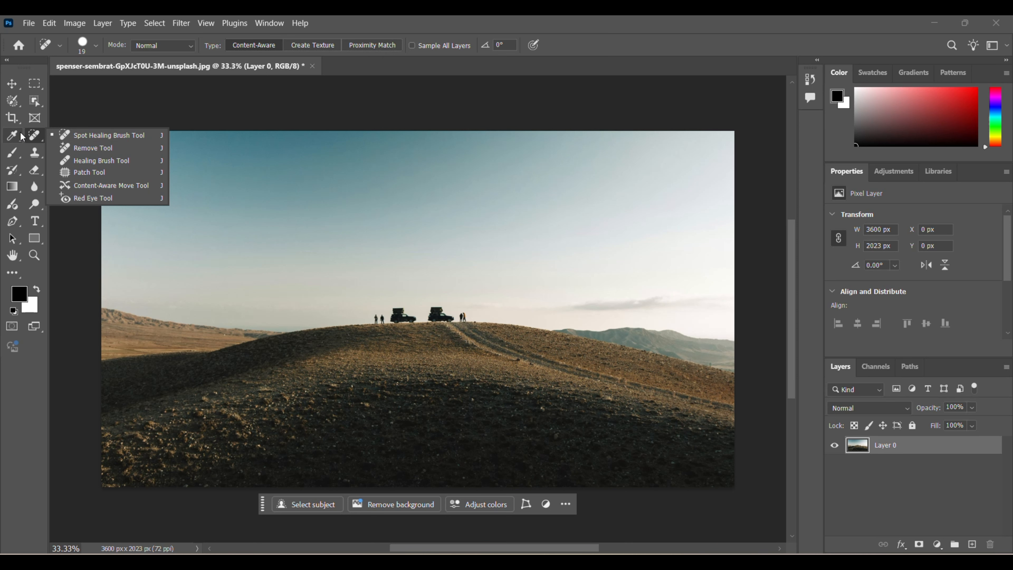
{"action": "key", "text": "e"}
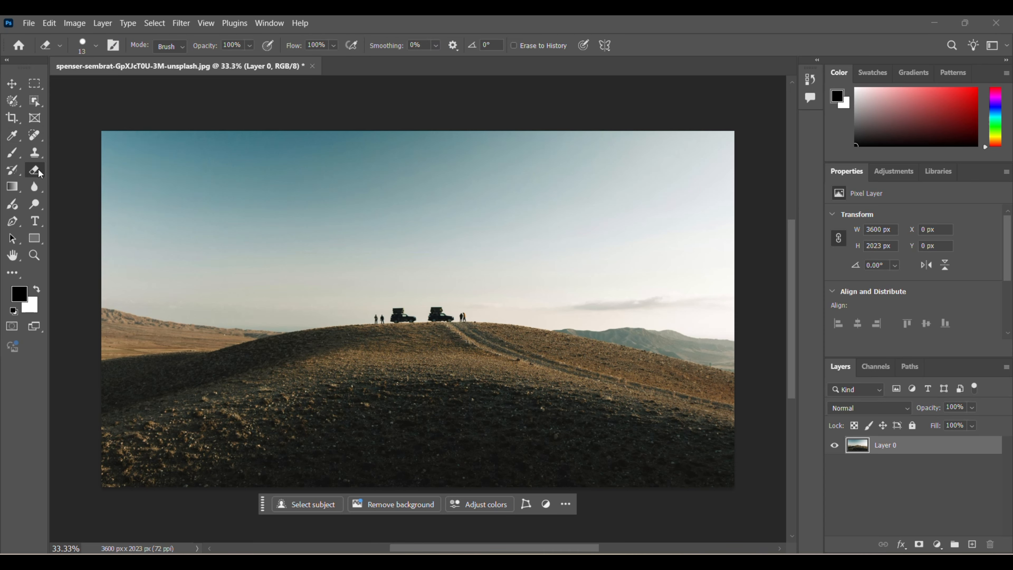
{"action": "left_click", "coordinate": [38, 172]}
{"action": "left_click", "coordinate": [82, 174]}
Enlarge the eraser's brush size to 250 px.
{"action": "key", "text": "bracketright"}
{"action": "key", "text": "bracketright"}
{"action": "key", "text": "bracketright"}
{"action": "key", "text": "bracketright"}
{"action": "key", "text": "bracketright"}
{"action": "key", "text": "bracketright"}
{"action": "key", "text": "bracketright"}
{"action": "key", "text": "bracketright"}
{"action": "key", "text": "bracketright"}
{"action": "key", "text": "bracketright"}
{"action": "key", "text": "bracketright"}
{"action": "key", "text": "bracketright"}
{"action": "key", "text": "bracketright"}
{"action": "key", "text": "bracketright"}
{"action": "key", "text": "bracketright"}
{"action": "key", "text": "bracketright"}
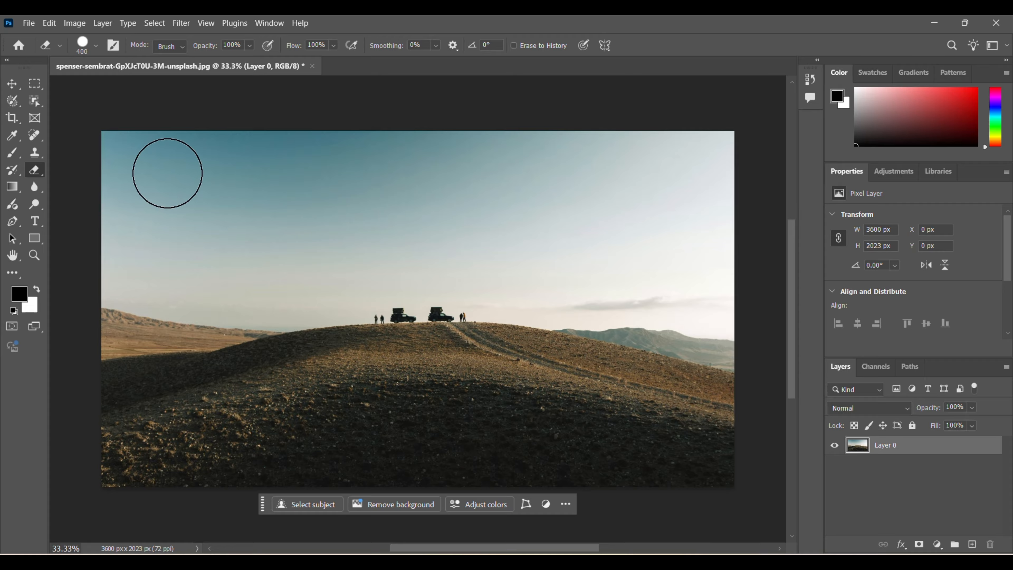
{"action": "key", "text": "bracketleft"}
{"action": "key", "text": "bracketleft"}
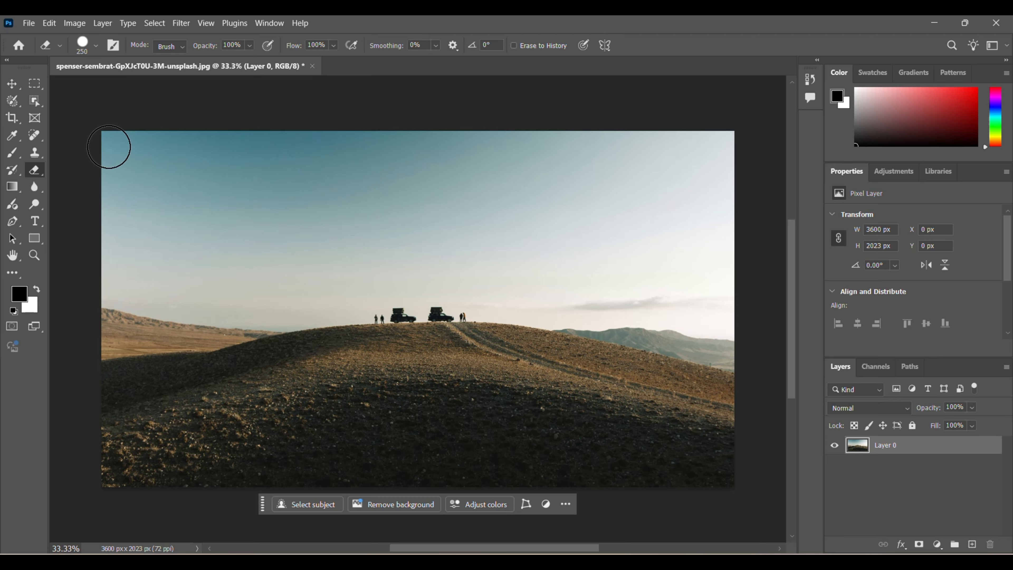
Erase the sky across the upper part of the photo, then undo all the eraser strokes.
{"action": "mouse_move", "coordinate": [113, 147]}
{"action": "left_mouse_down"}
{"action": "mouse_move", "coordinate": [743, 149]}
{"action": "mouse_move", "coordinate": [624, 162]}
{"action": "mouse_move", "coordinate": [309, 152]}
{"action": "mouse_move", "coordinate": [121, 161]}
{"action": "mouse_move", "coordinate": [102, 179]}
{"action": "mouse_move", "coordinate": [685, 204]}
{"action": "mouse_move", "coordinate": [302, 173]}
{"action": "mouse_move", "coordinate": [723, 193]}
{"action": "mouse_move", "coordinate": [726, 233]}
{"action": "mouse_move", "coordinate": [668, 238]}
{"action": "mouse_move", "coordinate": [450, 214]}
{"action": "mouse_move", "coordinate": [113, 208]}
{"action": "mouse_move", "coordinate": [109, 249]}
{"action": "mouse_move", "coordinate": [168, 239]}
{"action": "left_mouse_up"}
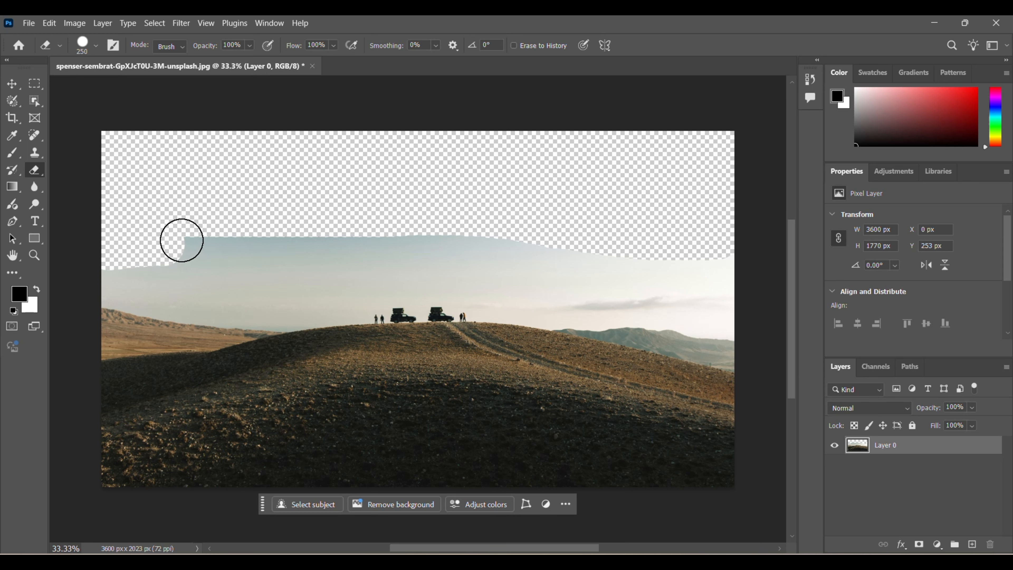
{"action": "mouse_move", "coordinate": [181, 241]}
{"action": "left_mouse_down"}
{"action": "mouse_move", "coordinate": [517, 220]}
{"action": "mouse_move", "coordinate": [579, 229]}
{"action": "mouse_move", "coordinate": [491, 237]}
{"action": "mouse_move", "coordinate": [283, 222]}
{"action": "left_mouse_up"}
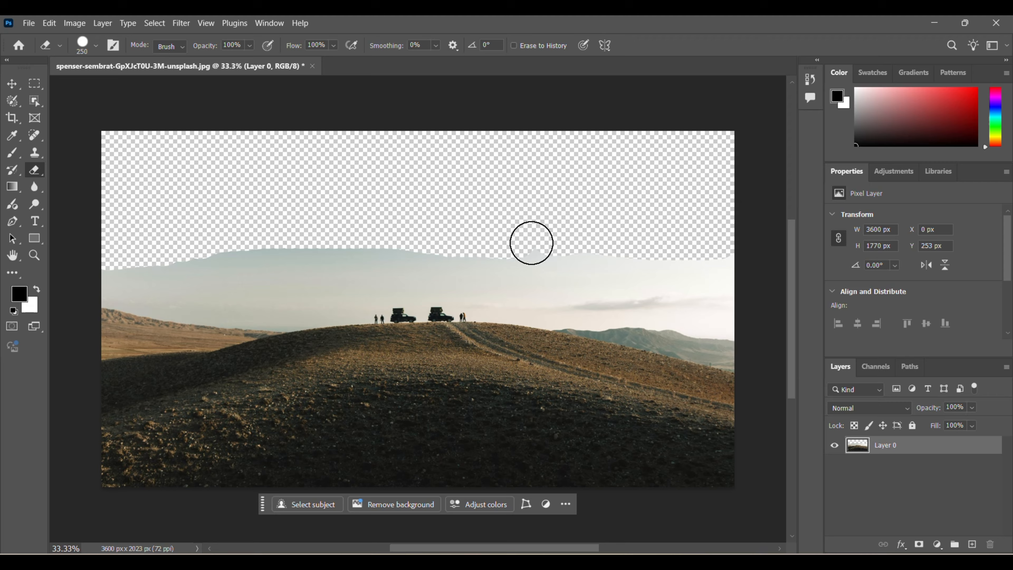
{"action": "key", "text": "ctrl+z"}
{"action": "key", "text": "ctrl+z"}
{"action": "key", "text": "ctrl+z"}
{"action": "key", "text": "ctrl+z"}
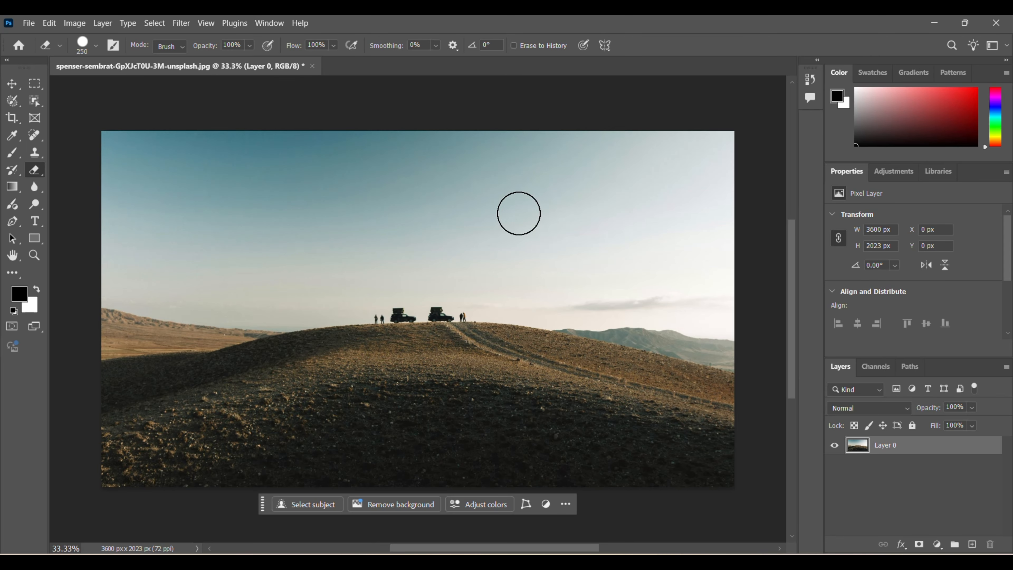
Try erasing a strip along the photo's upper edge and more sky below it, then undo both strokes.
{"action": "mouse_move", "coordinate": [111, 153]}
{"action": "left_mouse_down"}
{"action": "mouse_move", "coordinate": [580, 160]}
{"action": "mouse_move", "coordinate": [745, 151]}
{"action": "mouse_move", "coordinate": [181, 124]}
{"action": "left_mouse_up"}
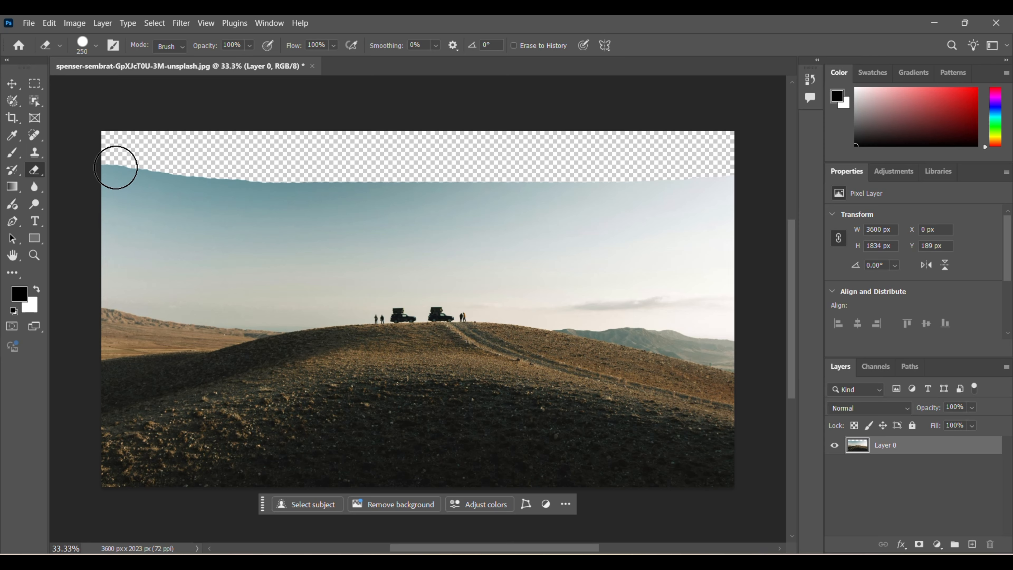
{"action": "mouse_move", "coordinate": [115, 168]}
{"action": "left_mouse_down"}
{"action": "mouse_move", "coordinate": [102, 227]}
{"action": "mouse_move", "coordinate": [132, 179]}
{"action": "mouse_move", "coordinate": [270, 174]}
{"action": "mouse_move", "coordinate": [110, 217]}
{"action": "mouse_move", "coordinate": [106, 232]}
{"action": "mouse_move", "coordinate": [405, 185]}
{"action": "left_mouse_up"}
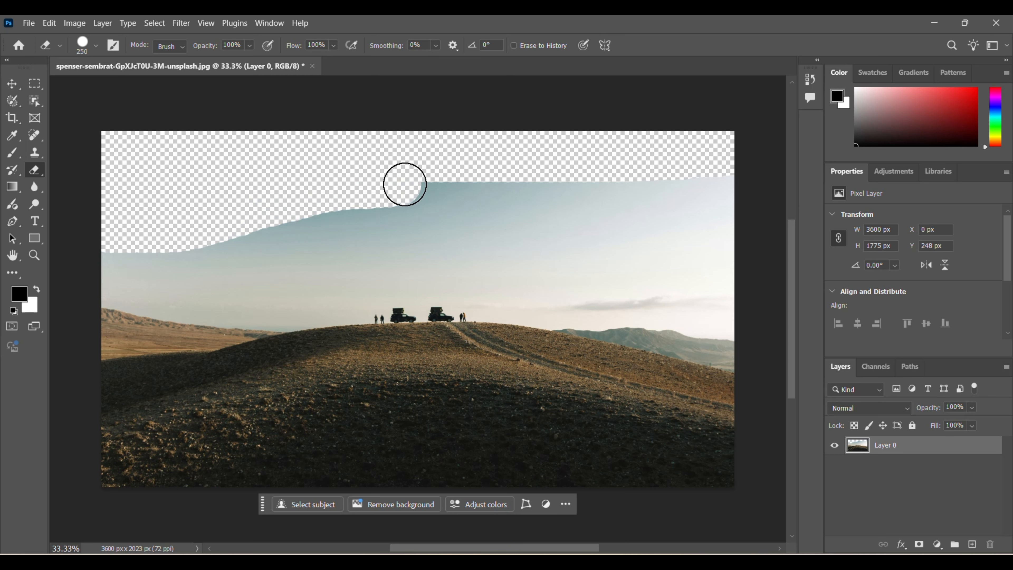
{"action": "key", "text": "ctrl+z"}
{"action": "key", "text": "ctrl+z"}
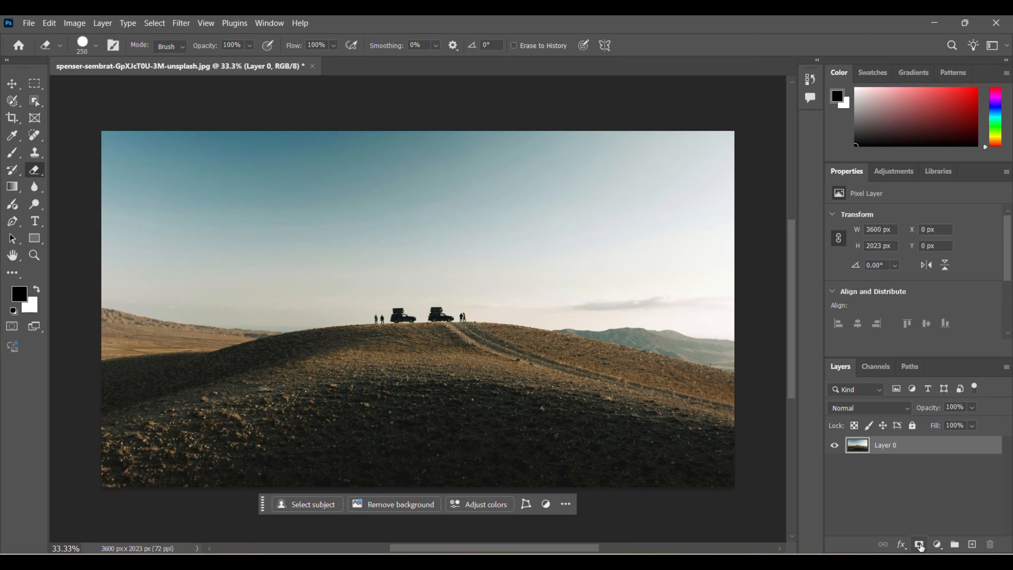
Add a white layer mask to the photo layer and make the mask the active editing target.
{"action": "left_click", "coordinate": [919, 545]}
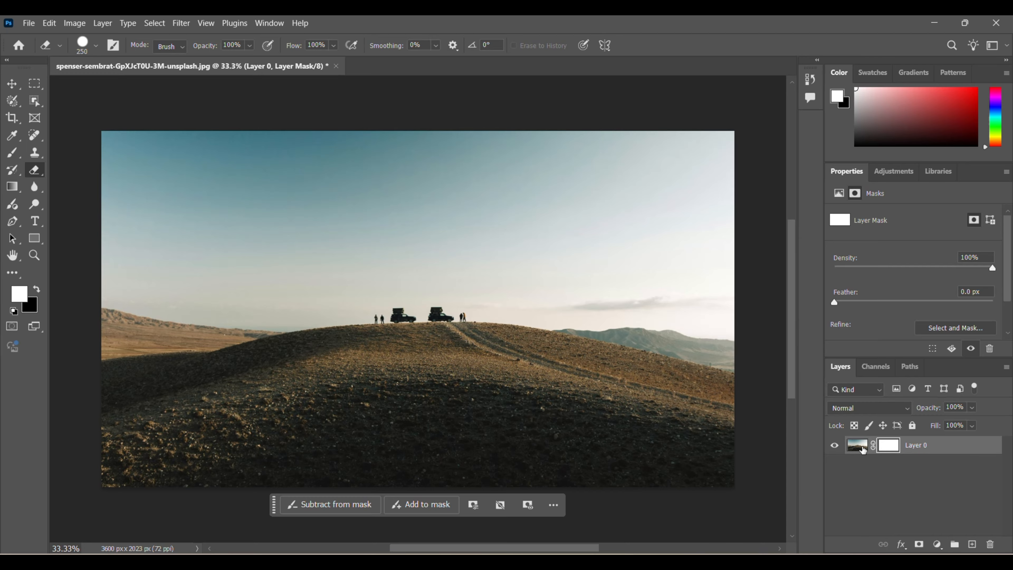
{"action": "left_click", "coordinate": [857, 444]}
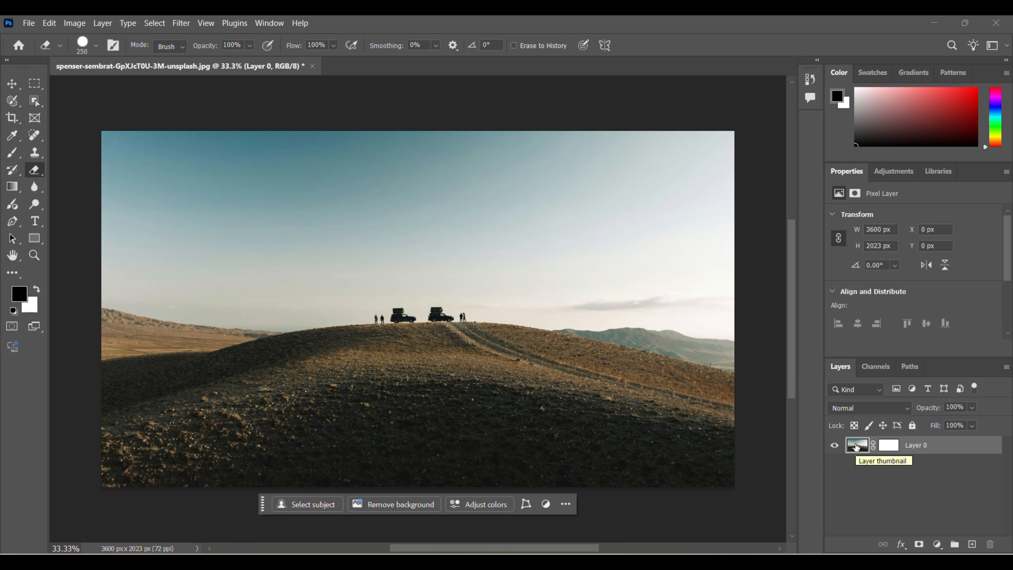
{"action": "left_click", "coordinate": [888, 444]}
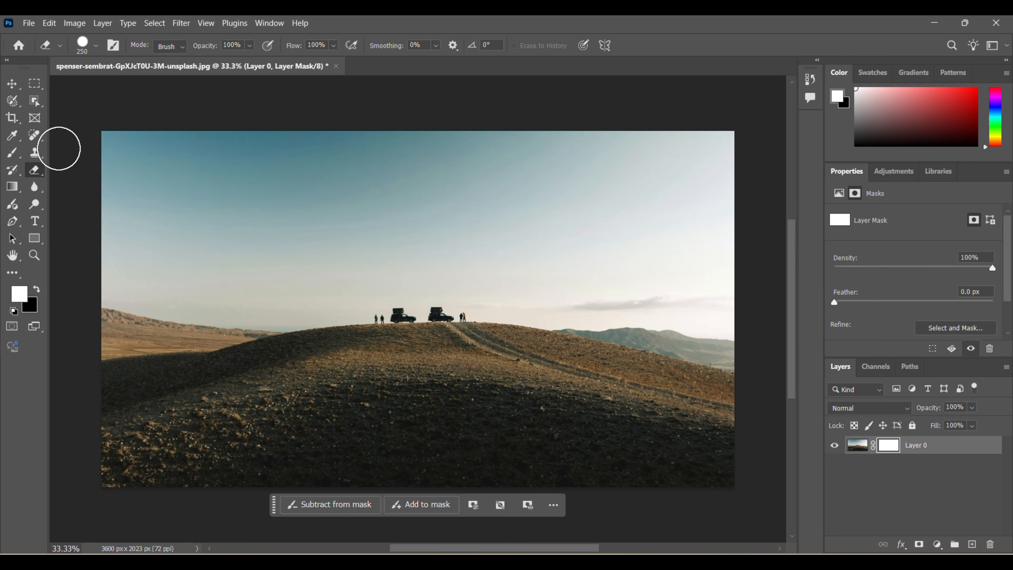
Choose the Brush tool and set its size to 500 px for painting on the mask.
{"action": "left_click_drag", "start_coordinate": [11, 152], "coordinate": [48, 154]}
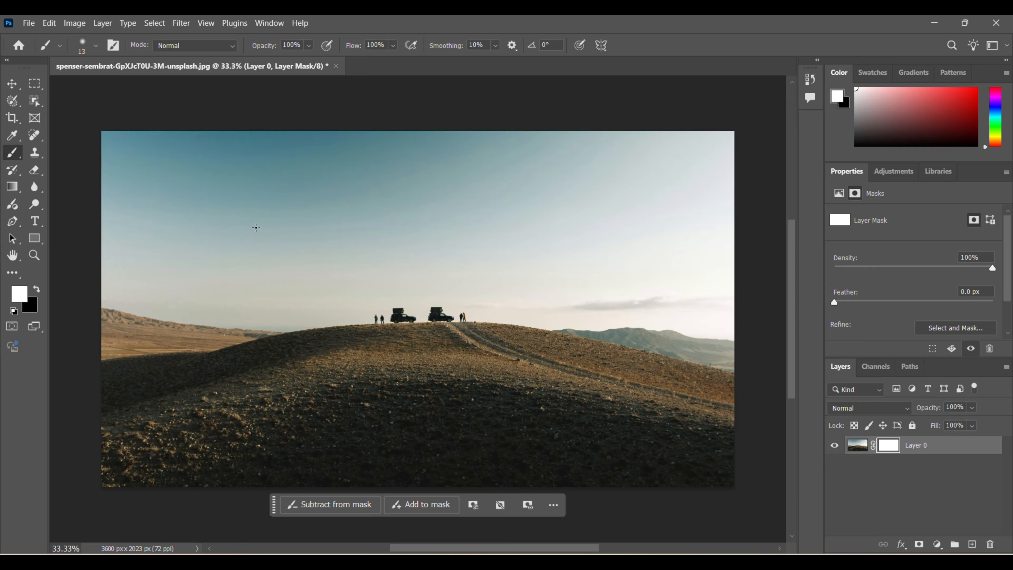
{"action": "key", "text": "bracketright"}
{"action": "key", "text": "bracketright"}
{"action": "key", "text": "bracketright"}
{"action": "key", "text": "bracketright"}
{"action": "key", "text": "bracketright"}
{"action": "key", "text": "bracketright"}
{"action": "key", "text": "bracketright"}
{"action": "key", "text": "bracketright"}
{"action": "key", "text": "bracketright"}
{"action": "key", "text": "bracketright"}
{"action": "key", "text": "bracketright"}
{"action": "key", "text": "bracketright"}
{"action": "key", "text": "bracketright"}
{"action": "key", "text": "bracketright"}
{"action": "key", "text": "bracketright"}
{"action": "key", "text": "bracketright"}
{"action": "key", "text": "bracketright"}
{"action": "key", "text": "bracketright"}
{"action": "key", "text": "bracketright"}
{"action": "key", "text": "bracketright"}
{"action": "key", "text": "bracketright"}
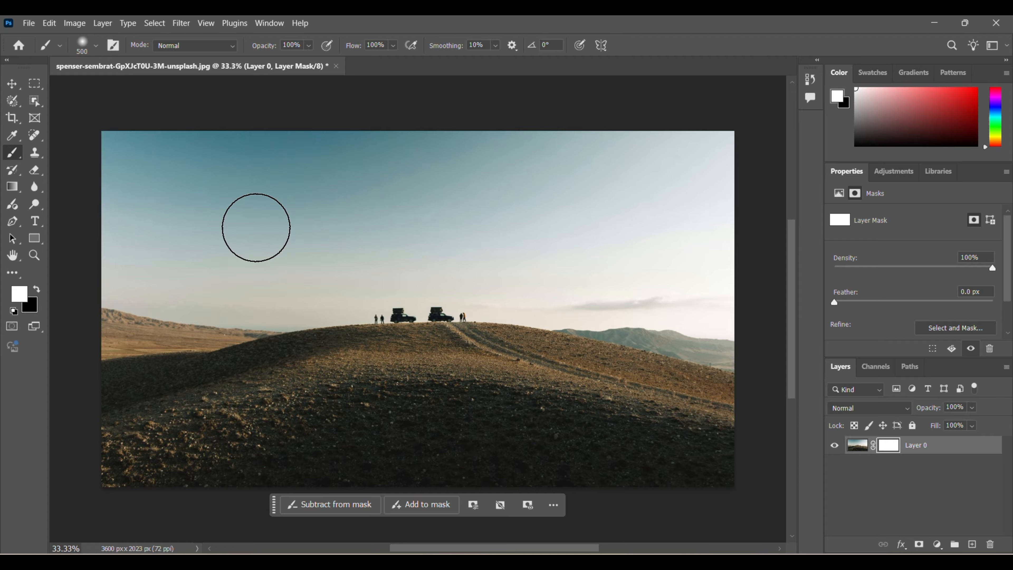
{"action": "key", "text": "bracketright"}
{"action": "key", "text": "bracketright"}
{"action": "key", "text": "bracketright"}
{"action": "key", "text": "bracketright"}
{"action": "key", "text": "bracketleft"}
{"action": "key", "text": "bracketleft"}
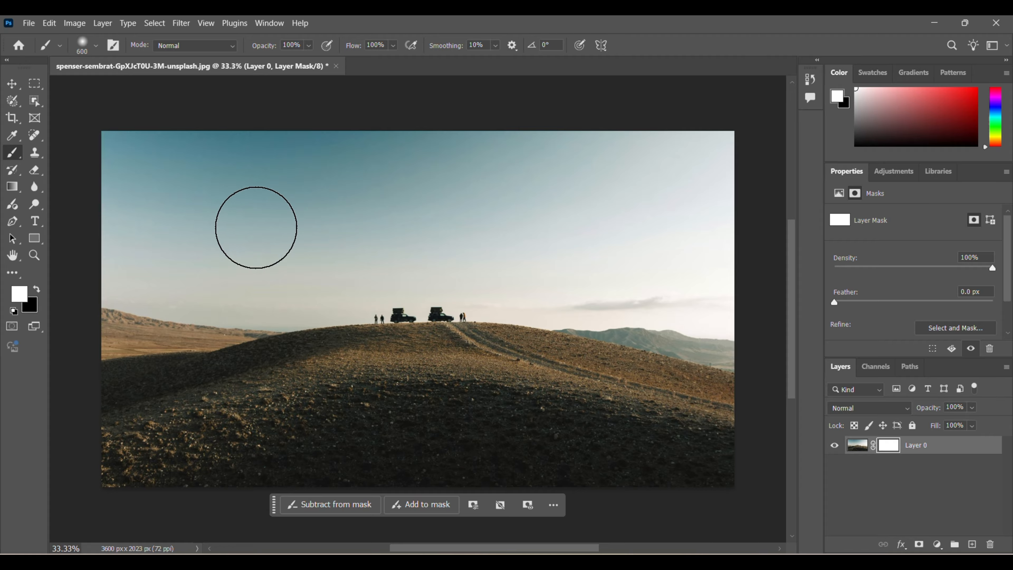
{"action": "key", "text": "bracketleft"}
{"action": "key", "text": "bracketleft"}
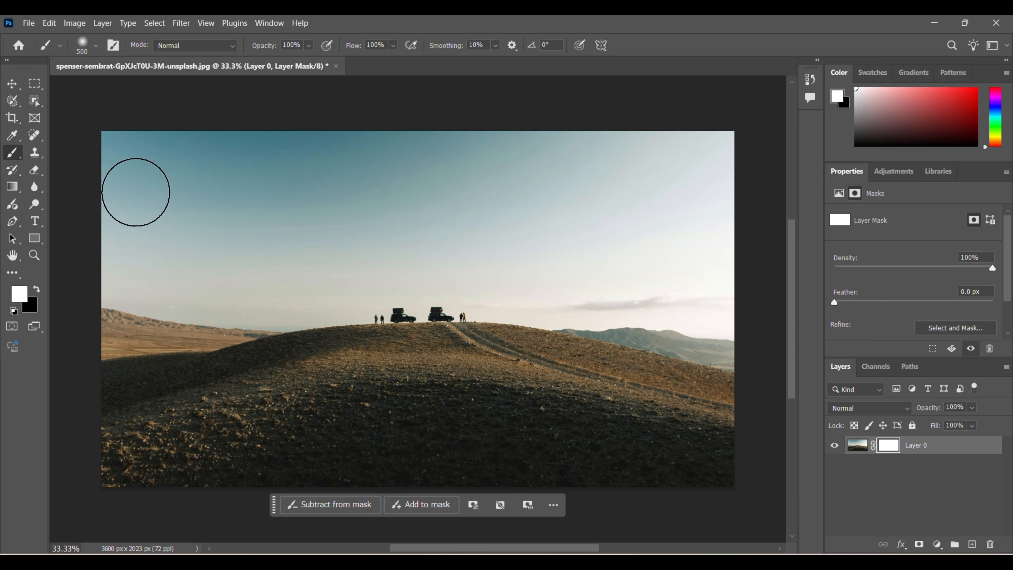
{"action": "left_click", "coordinate": [21, 296]}
{"action": "type", "text": "000000"}
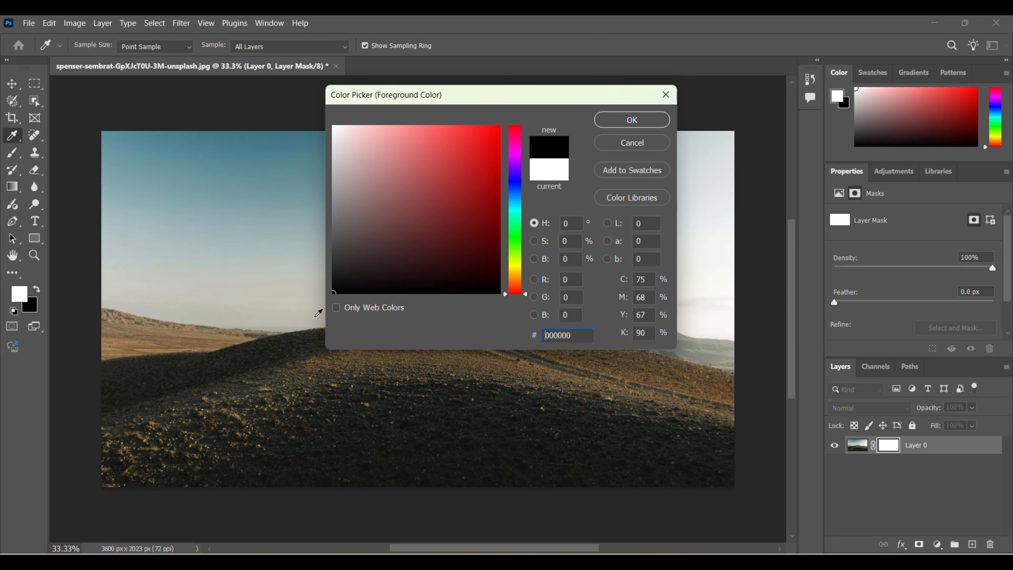
{"action": "left_click", "coordinate": [628, 141]}
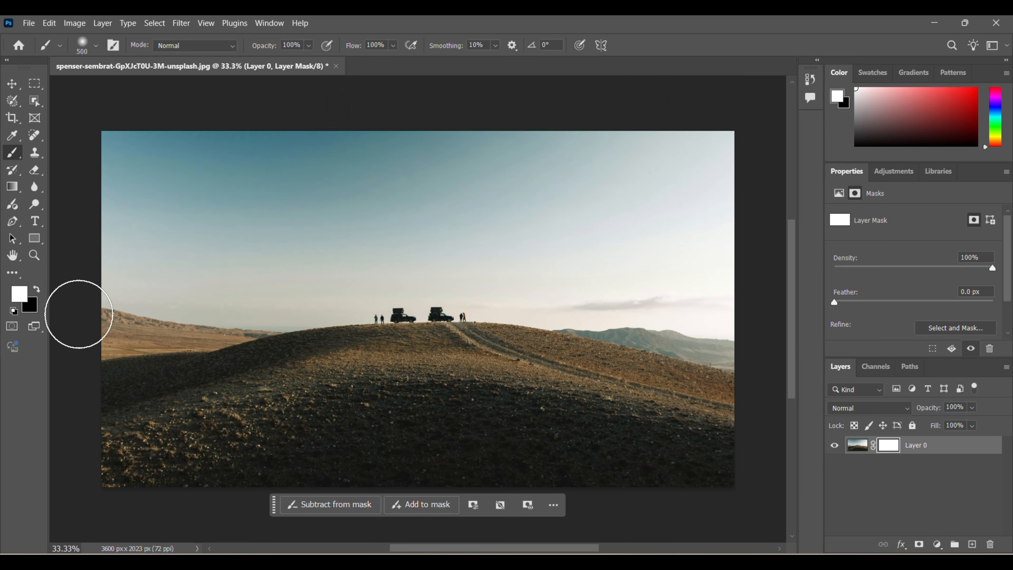
Set the background color to dark gray 2b2929 and the foreground color to a medium gray.
{"action": "left_click", "coordinate": [36, 290]}
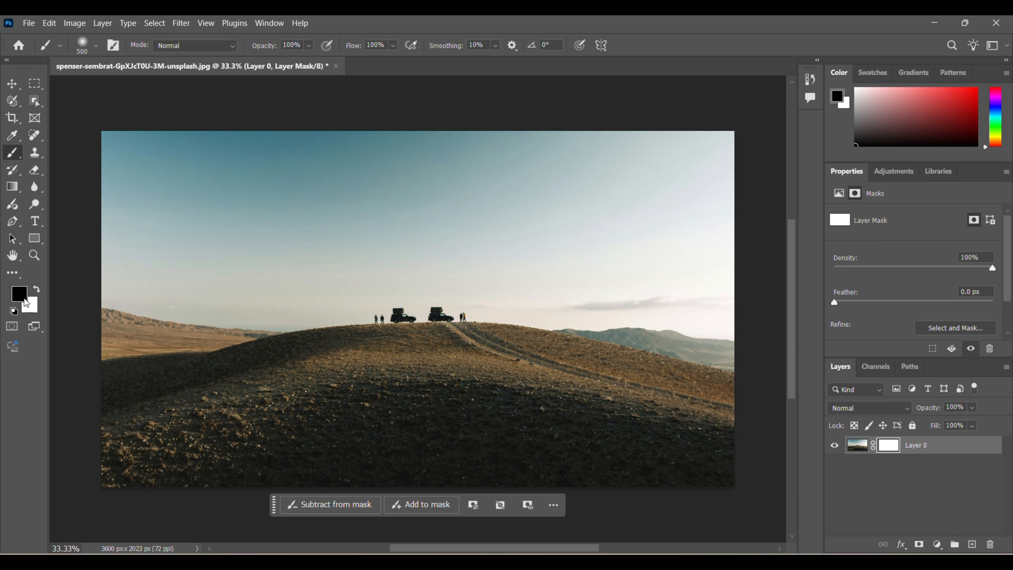
{"action": "left_click", "coordinate": [31, 306]}
{"action": "left_click", "coordinate": [408, 290]}
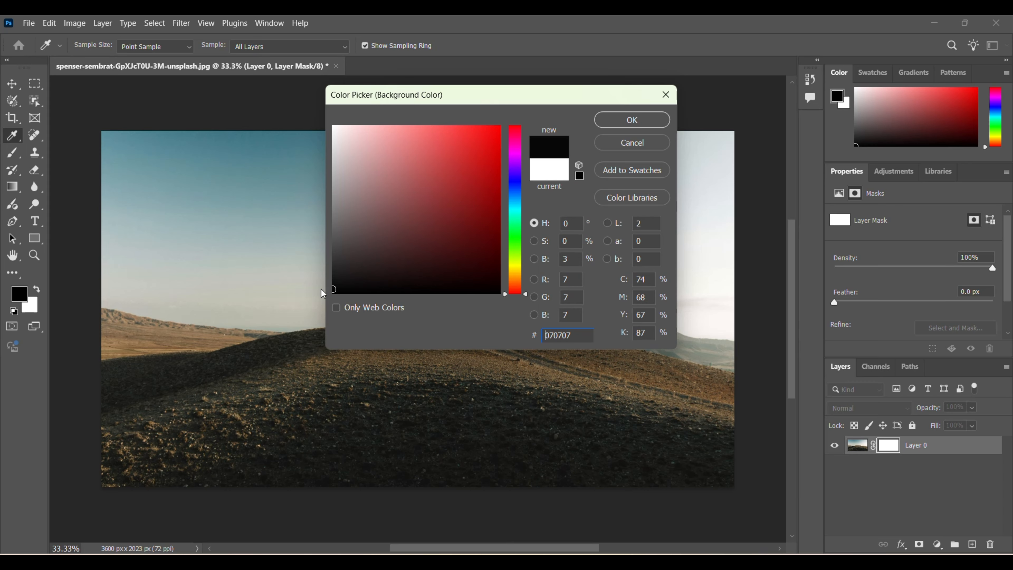
{"action": "left_click_drag", "start_coordinate": [367, 262], "coordinate": [341, 264]}
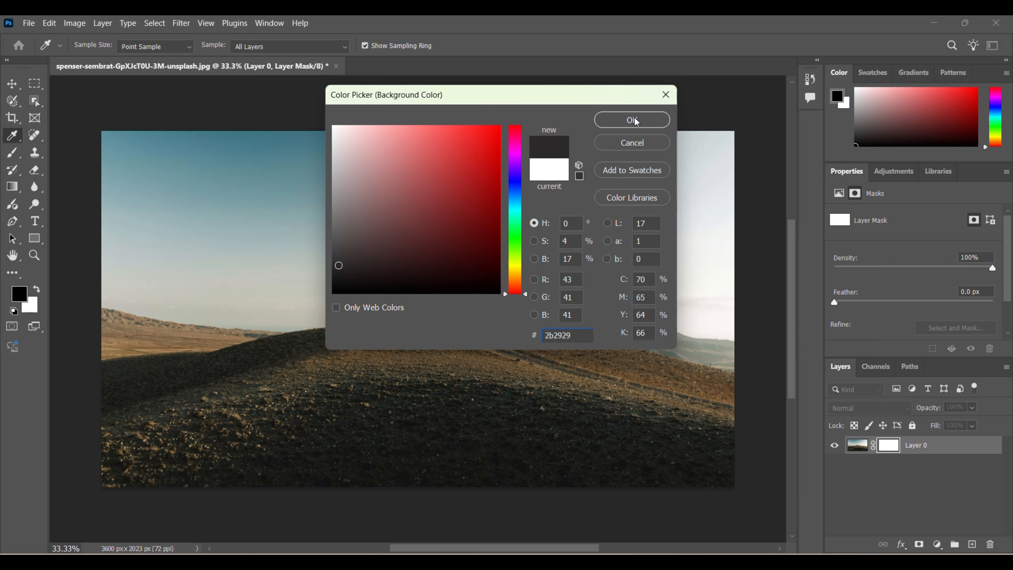
{"action": "left_click", "coordinate": [632, 120]}
{"action": "left_click", "coordinate": [22, 296]}
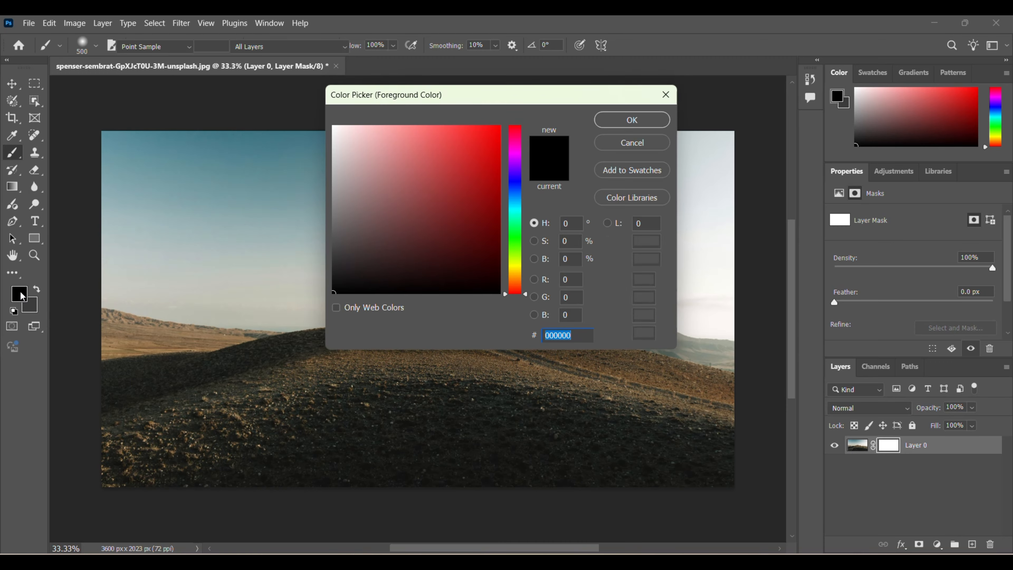
{"action": "left_click_drag", "start_coordinate": [389, 208], "coordinate": [313, 228]}
{"action": "left_click", "coordinate": [654, 123]}
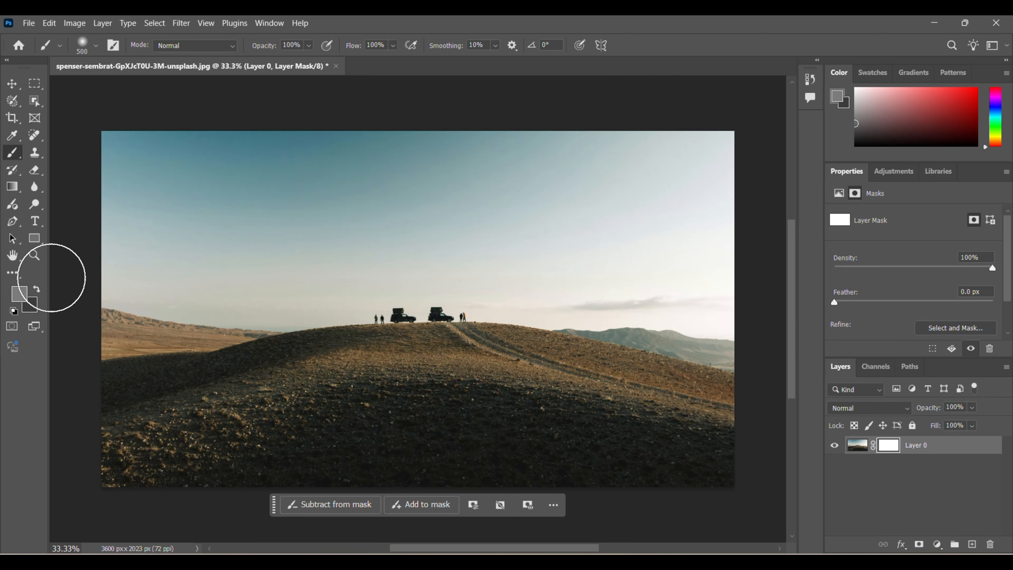
Reset the foreground and background colors to the default white and black.
{"action": "left_click", "coordinate": [14, 312]}
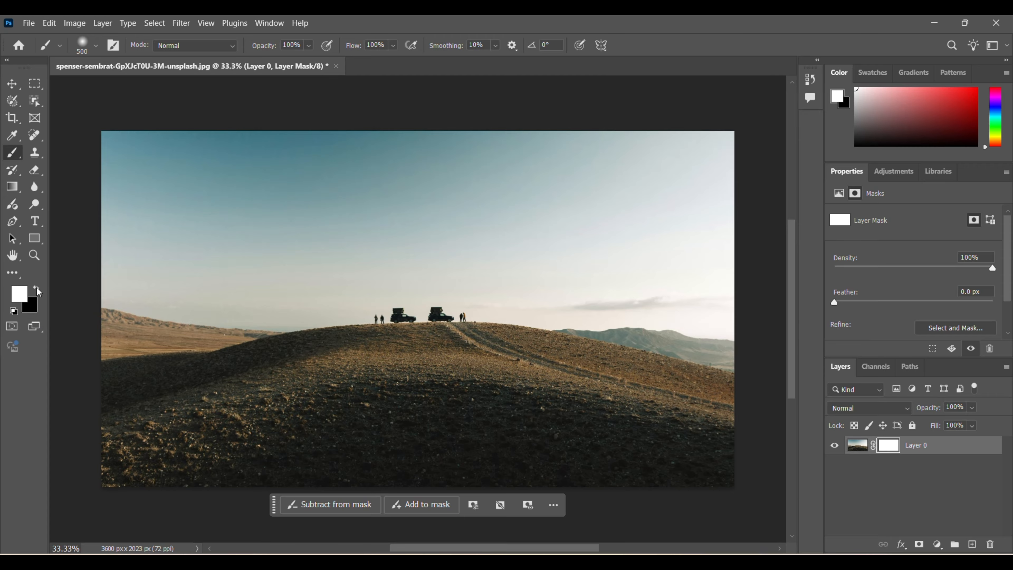
{"action": "left_click", "coordinate": [20, 296]}
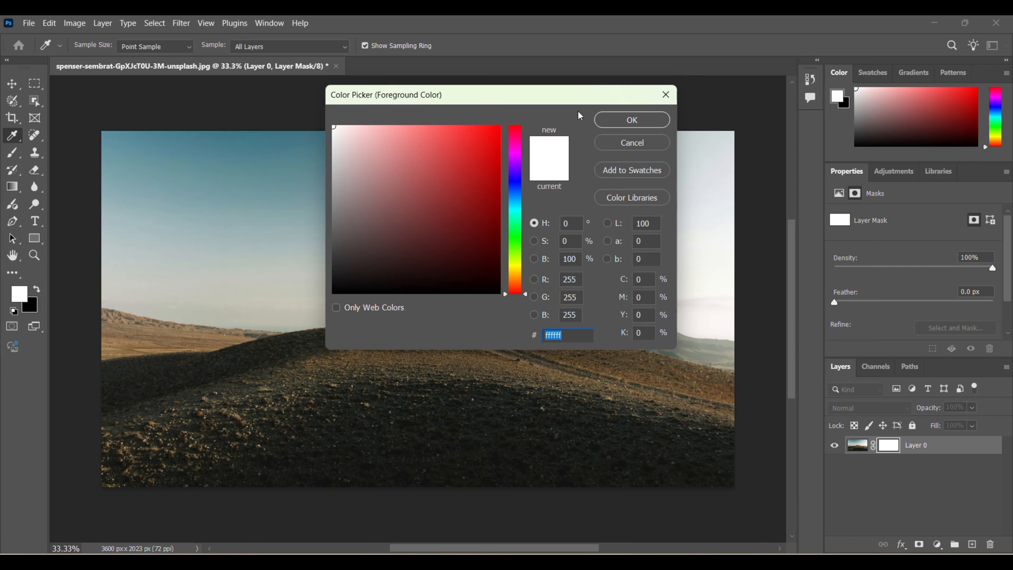
{"action": "left_click", "coordinate": [632, 144]}
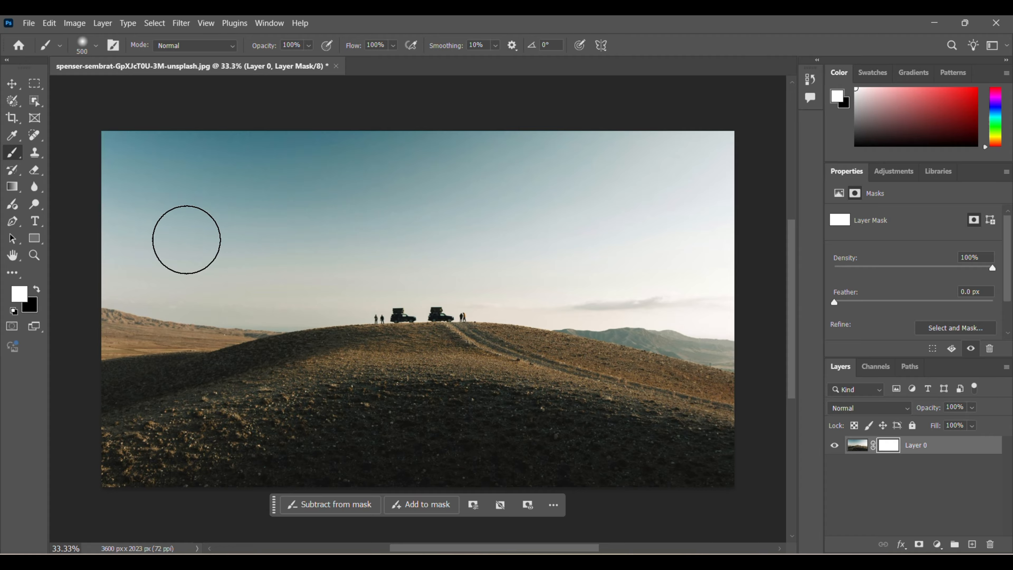
Make black the foreground color and paint over the sky on the layer mask to hide it down to the horizon.
{"action": "left_click", "coordinate": [37, 291]}
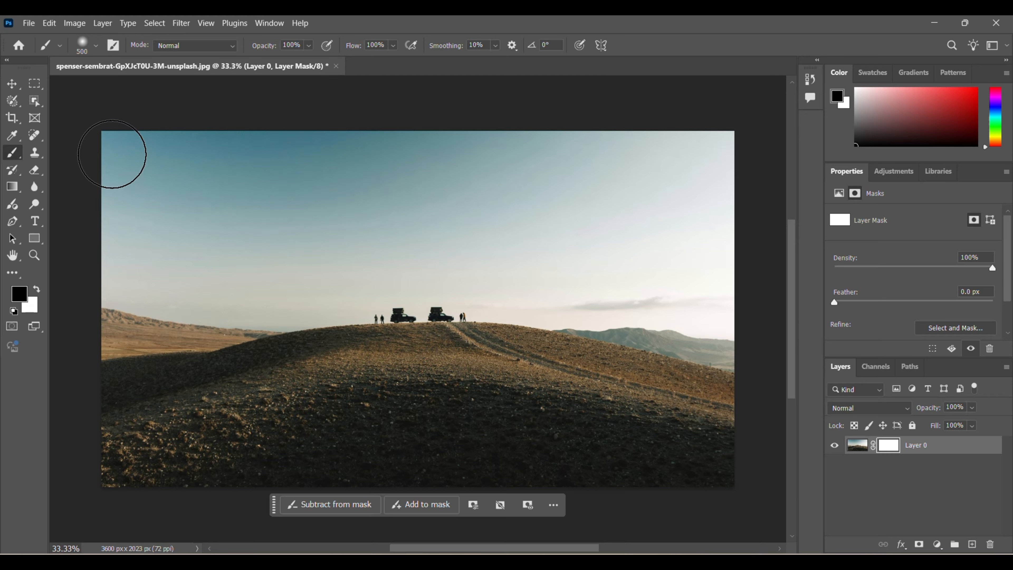
{"action": "mouse_move", "coordinate": [112, 146]}
{"action": "left_mouse_down"}
{"action": "mouse_move", "coordinate": [718, 151]}
{"action": "mouse_move", "coordinate": [116, 161]}
{"action": "mouse_move", "coordinate": [86, 182]}
{"action": "mouse_move", "coordinate": [158, 197]}
{"action": "mouse_move", "coordinate": [389, 190]}
{"action": "mouse_move", "coordinate": [769, 212]}
{"action": "mouse_move", "coordinate": [475, 219]}
{"action": "mouse_move", "coordinate": [239, 198]}
{"action": "mouse_move", "coordinate": [11, 207]}
{"action": "mouse_move", "coordinate": [164, 246]}
{"action": "mouse_move", "coordinate": [117, 258]}
{"action": "mouse_move", "coordinate": [212, 265]}
{"action": "mouse_move", "coordinate": [391, 250]}
{"action": "mouse_move", "coordinate": [719, 285]}
{"action": "left_mouse_up"}
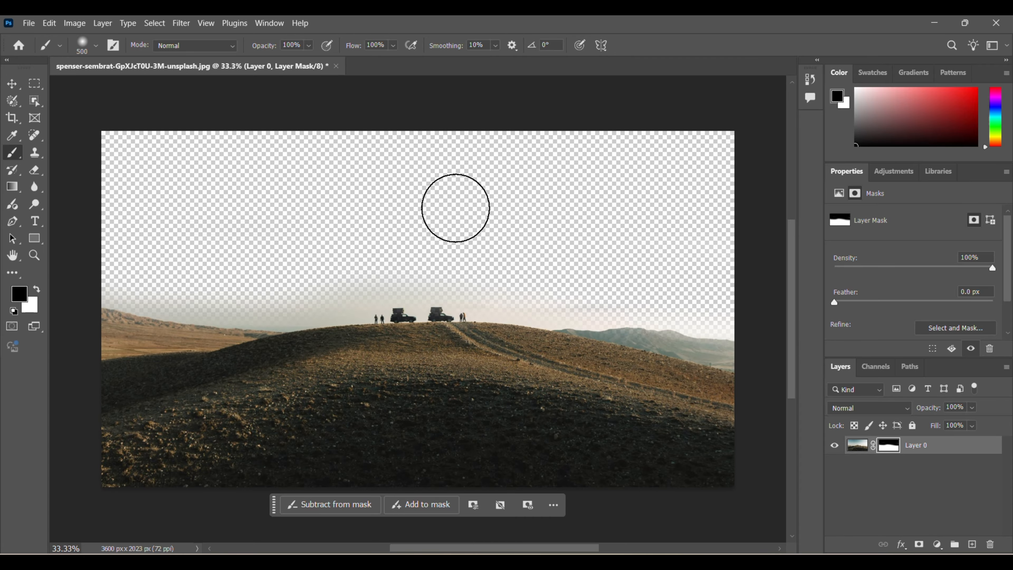
Save the document as layermask in Photoshop PSD format in Downloads, keeping Maximize Compatibility on.
{"action": "left_click", "coordinate": [28, 23]}
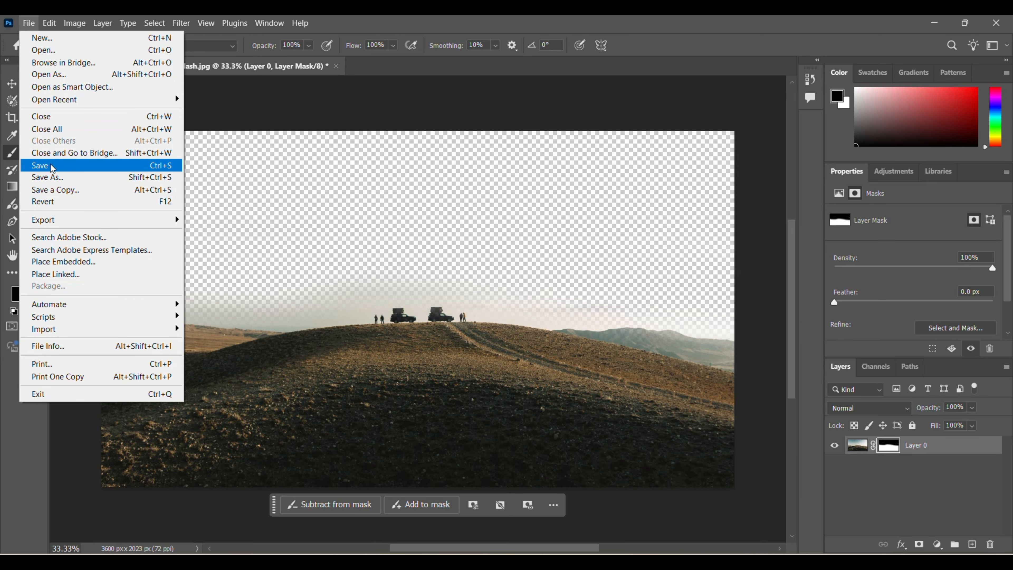
{"action": "left_click", "coordinate": [60, 165]}
{"action": "left_click", "coordinate": [518, 233]}
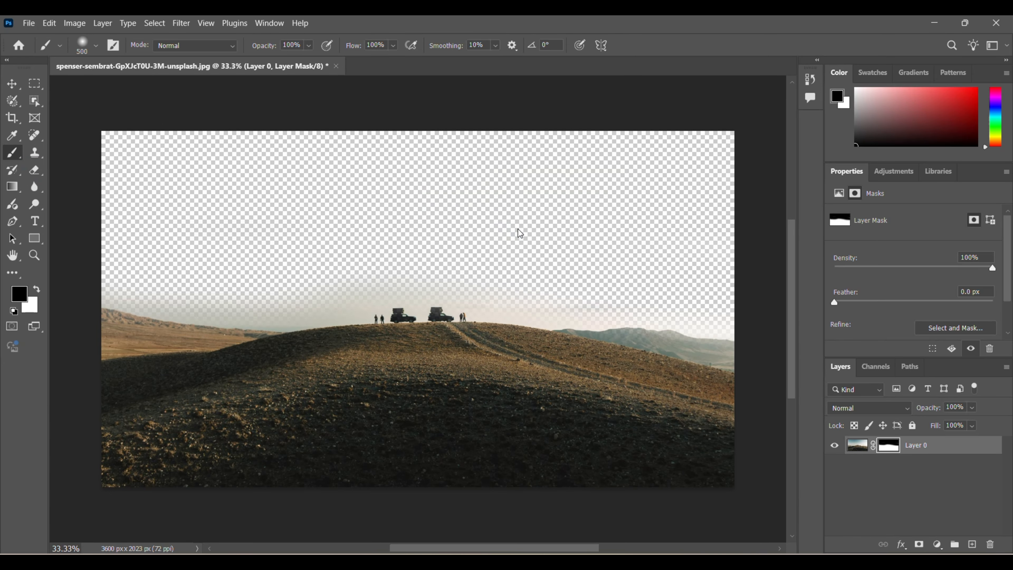
{"action": "key", "text": "BackSpace"}
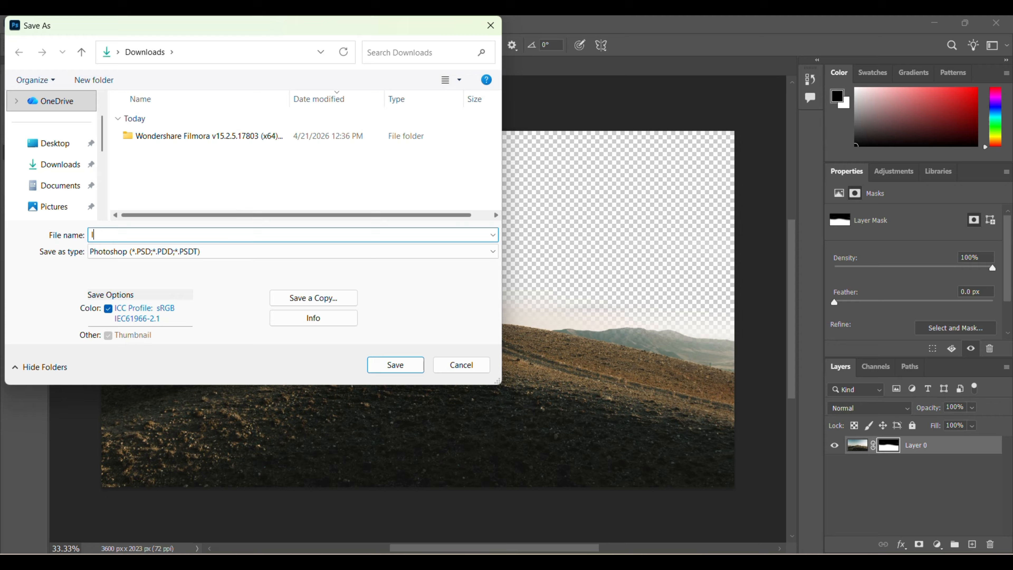
{"action": "type", "text": "lar"}
{"action": "type", "text": "yermask"}
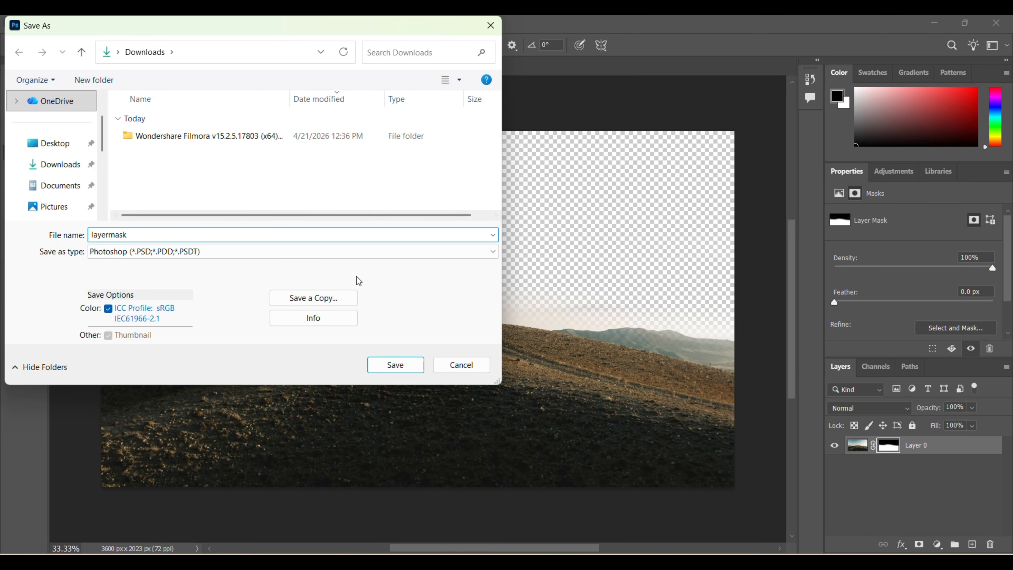
{"action": "left_click", "coordinate": [400, 375]}
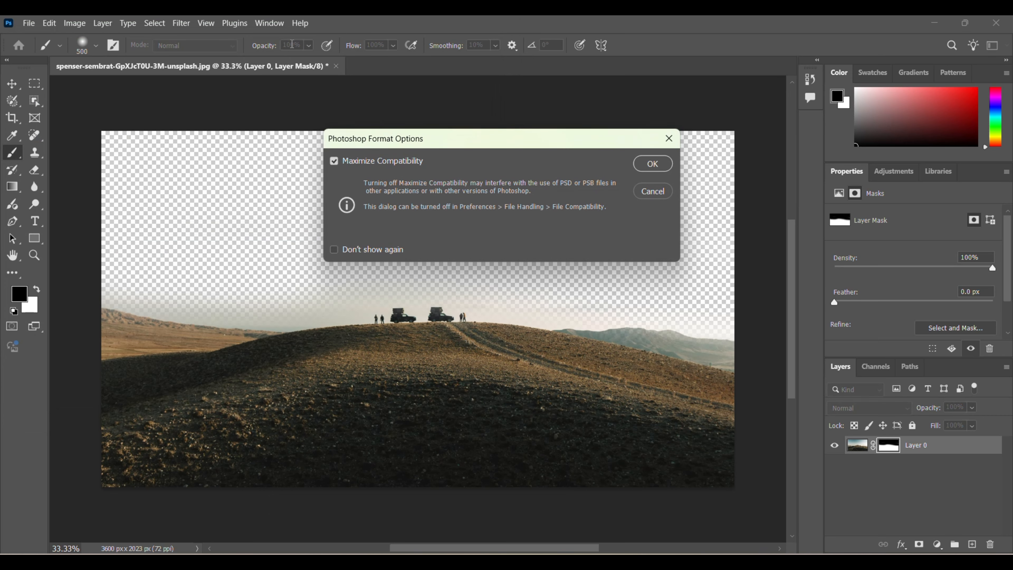
{"action": "left_click", "coordinate": [656, 172]}
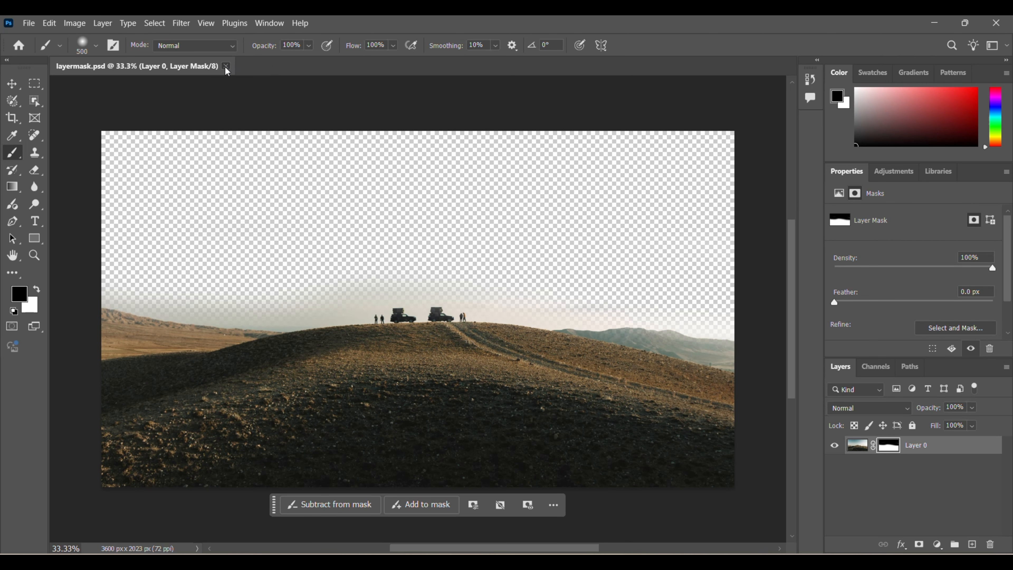
Close the saved document and reopen layermask.psd from the recent files.
{"action": "left_click", "coordinate": [226, 66]}
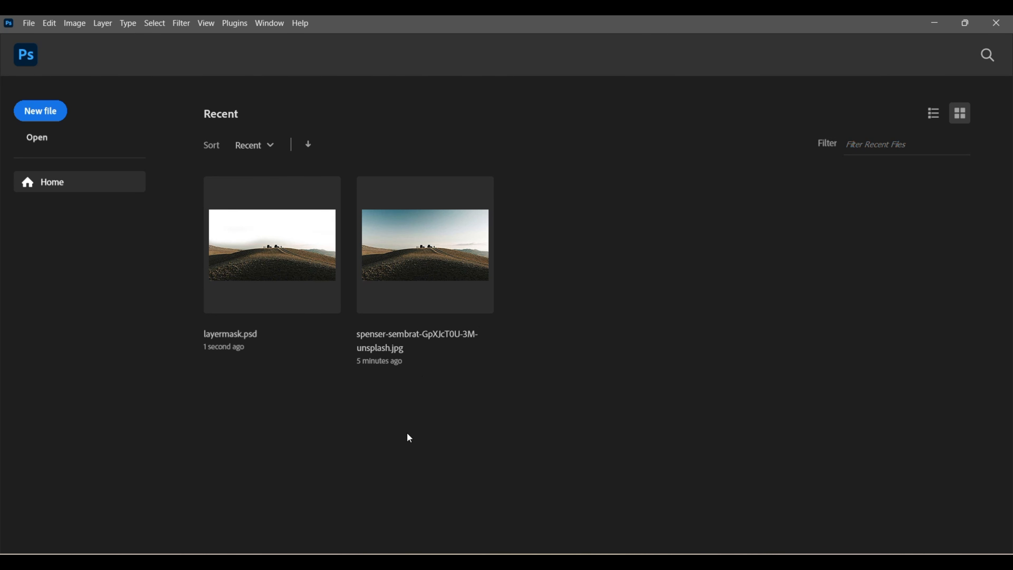
{"action": "left_click", "coordinate": [274, 258]}
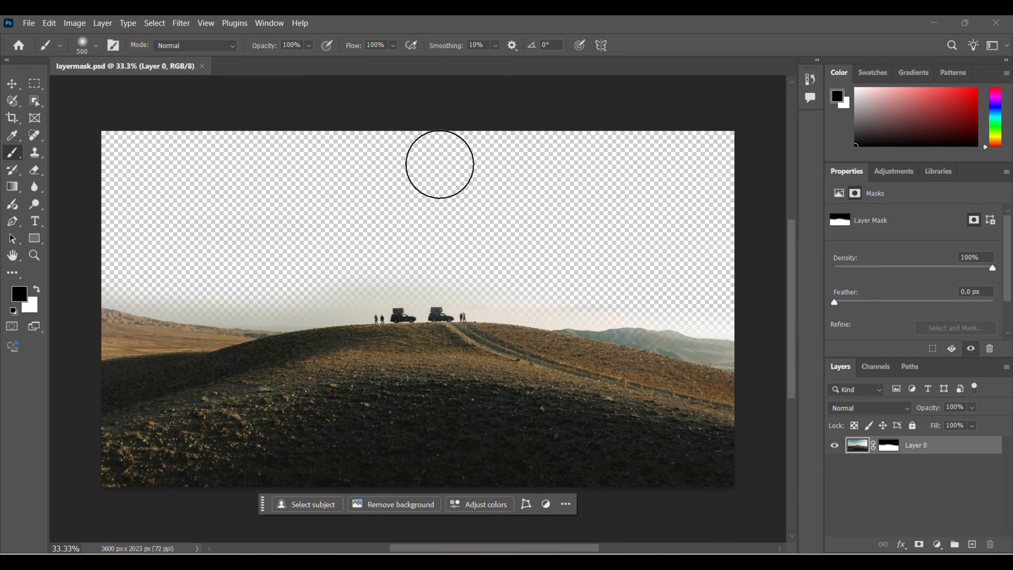
Make white the foreground color and brush over the upper-left sky on Layer 0's mask to reveal the hidden pixels.
{"action": "left_click", "coordinate": [889, 446]}
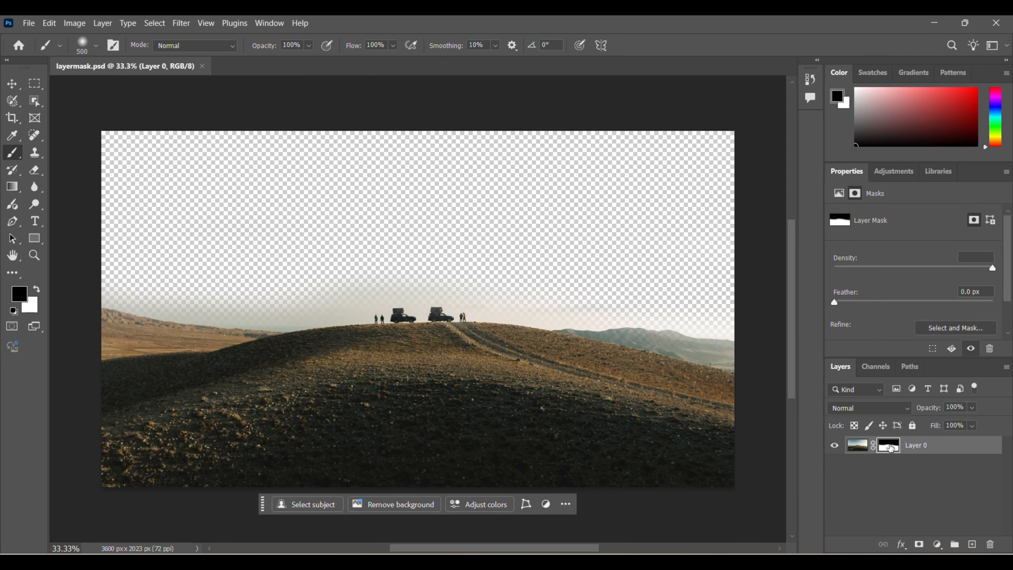
{"action": "right_click", "coordinate": [7, 162]}
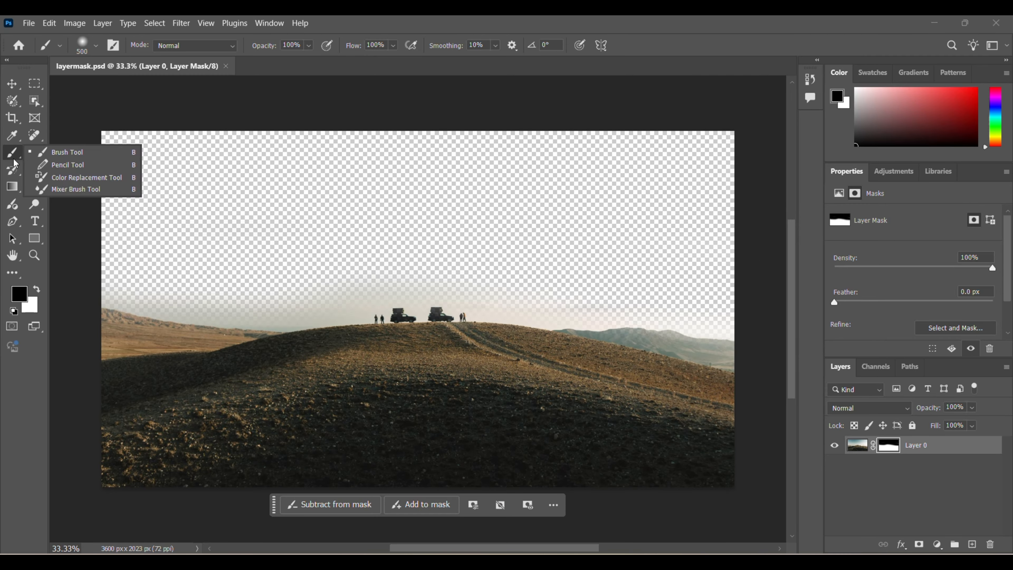
{"action": "left_click", "coordinate": [60, 151]}
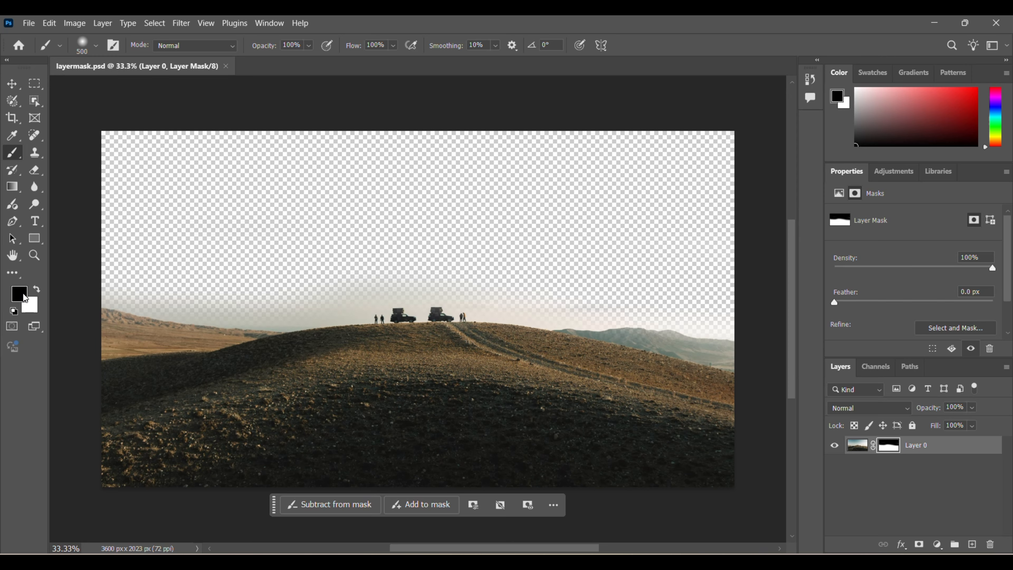
{"action": "left_click", "coordinate": [38, 289]}
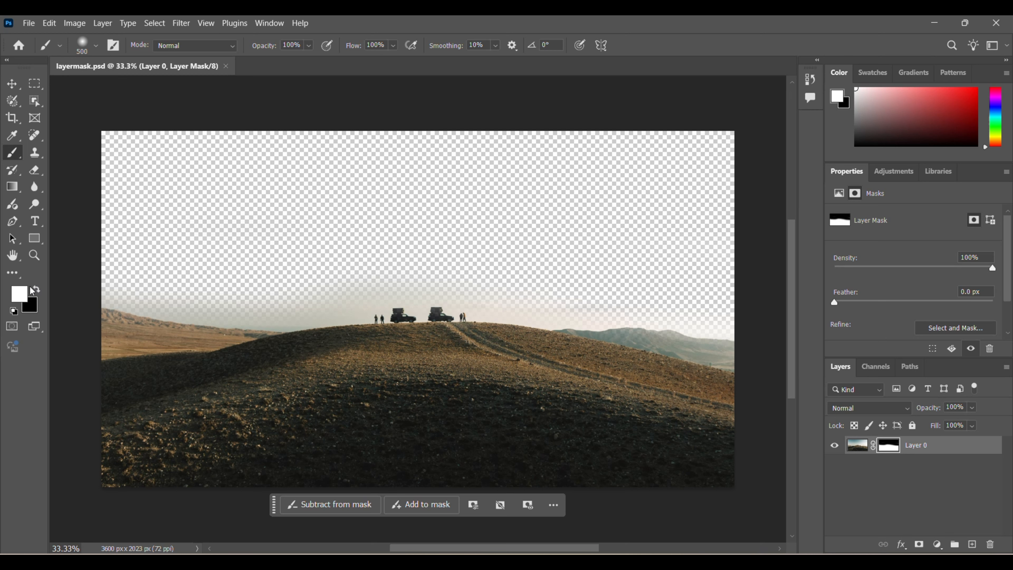
{"action": "mouse_move", "coordinate": [131, 153]}
{"action": "left_mouse_down"}
{"action": "mouse_move", "coordinate": [114, 212]}
{"action": "mouse_move", "coordinate": [132, 148]}
{"action": "left_mouse_up"}
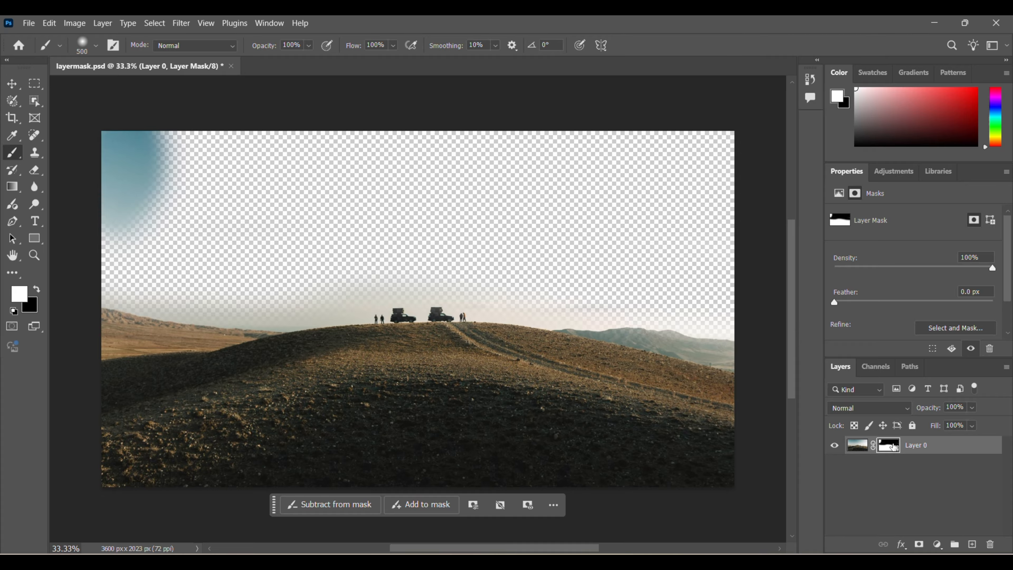
{"action": "mouse_move", "coordinate": [249, 159]}
{"action": "left_mouse_down"}
{"action": "mouse_move", "coordinate": [453, 147]}
{"action": "mouse_move", "coordinate": [154, 137]}
{"action": "mouse_move", "coordinate": [738, 145]}
{"action": "mouse_move", "coordinate": [695, 156]}
{"action": "mouse_move", "coordinate": [142, 175]}
{"action": "mouse_move", "coordinate": [551, 177]}
{"action": "mouse_move", "coordinate": [727, 192]}
{"action": "mouse_move", "coordinate": [438, 210]}
{"action": "mouse_move", "coordinate": [124, 211]}
{"action": "mouse_move", "coordinate": [354, 216]}
{"action": "mouse_move", "coordinate": [153, 237]}
{"action": "mouse_move", "coordinate": [132, 249]}
{"action": "mouse_move", "coordinate": [268, 257]}
{"action": "mouse_move", "coordinate": [115, 267]}
{"action": "mouse_move", "coordinate": [244, 275]}
{"action": "mouse_move", "coordinate": [461, 232]}
{"action": "mouse_move", "coordinate": [715, 256]}
{"action": "mouse_move", "coordinate": [735, 268]}
{"action": "mouse_move", "coordinate": [714, 287]}
{"action": "mouse_move", "coordinate": [645, 288]}
{"action": "mouse_move", "coordinate": [411, 261]}
{"action": "mouse_move", "coordinate": [236, 270]}
{"action": "mouse_move", "coordinate": [174, 256]}
{"action": "mouse_move", "coordinate": [159, 174]}
{"action": "left_mouse_up"}
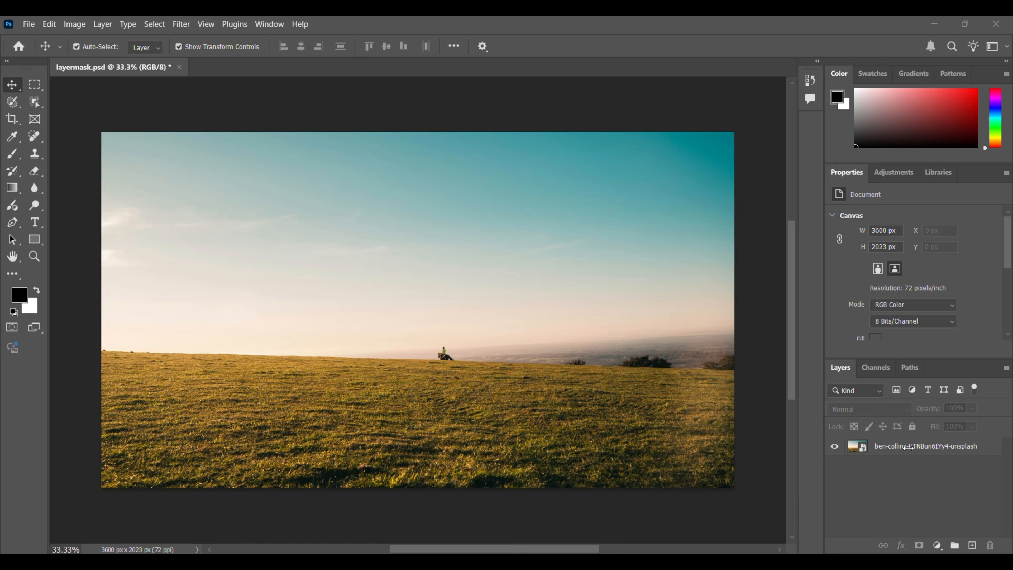
Add a layer mask to the grass-field photo layer and choose the Brush tool with black as the foreground color.
{"action": "left_click", "coordinate": [909, 447]}
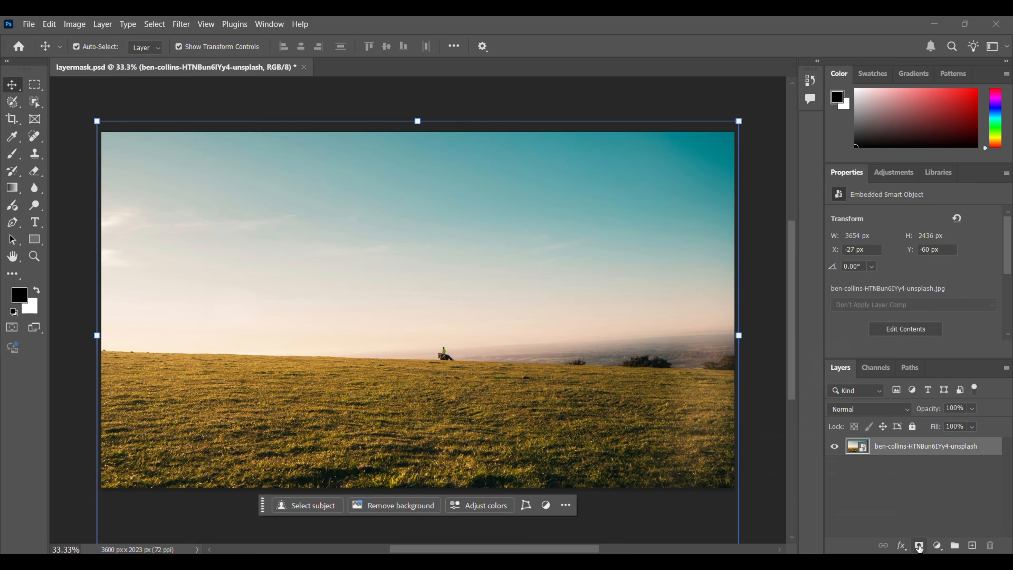
{"action": "left_click", "coordinate": [920, 546]}
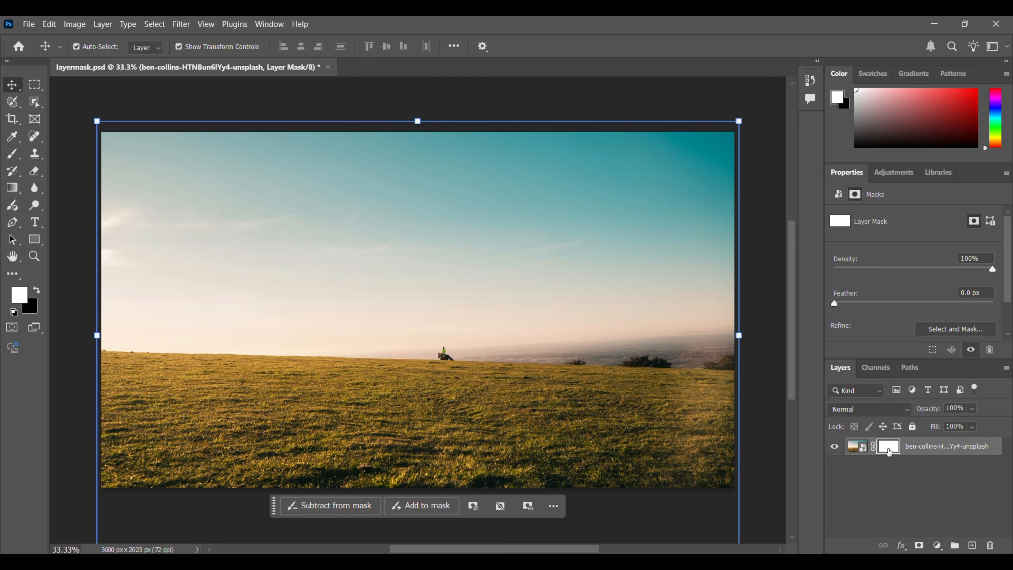
{"action": "key", "text": "b"}
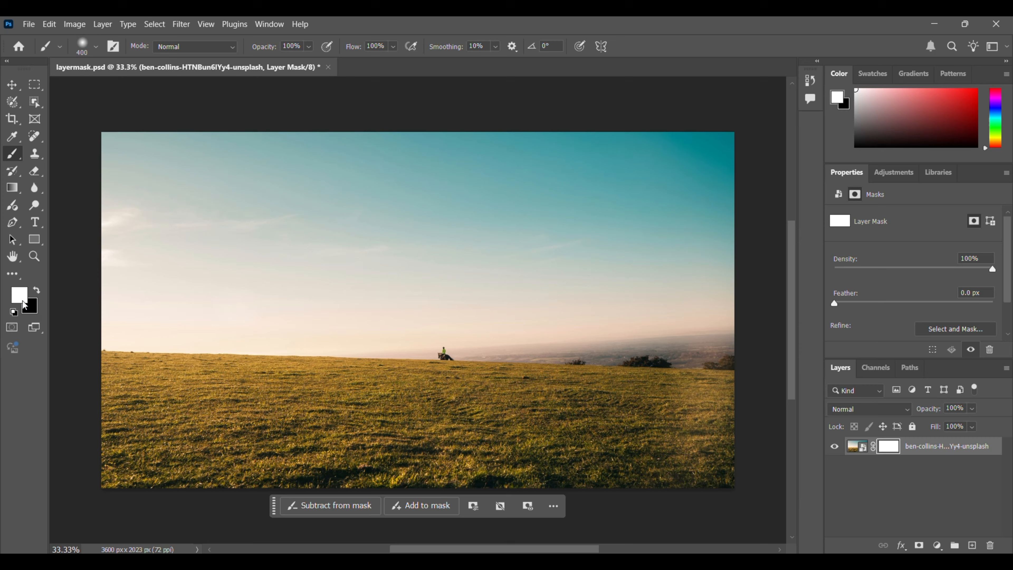
{"action": "left_click", "coordinate": [37, 293]}
Paint out the grass-field photo's sky on the mask down to the horizon, undoing one misplaced stroke along the way.
{"action": "mouse_move", "coordinate": [103, 142]}
{"action": "left_mouse_down"}
{"action": "mouse_move", "coordinate": [658, 145]}
{"action": "mouse_move", "coordinate": [161, 163]}
{"action": "mouse_move", "coordinate": [774, 143]}
{"action": "mouse_move", "coordinate": [719, 163]}
{"action": "mouse_move", "coordinate": [714, 310]}
{"action": "mouse_move", "coordinate": [622, 309]}
{"action": "left_mouse_up"}
{"action": "left_click_drag", "start_coordinate": [536, 311], "coordinate": [624, 260]}
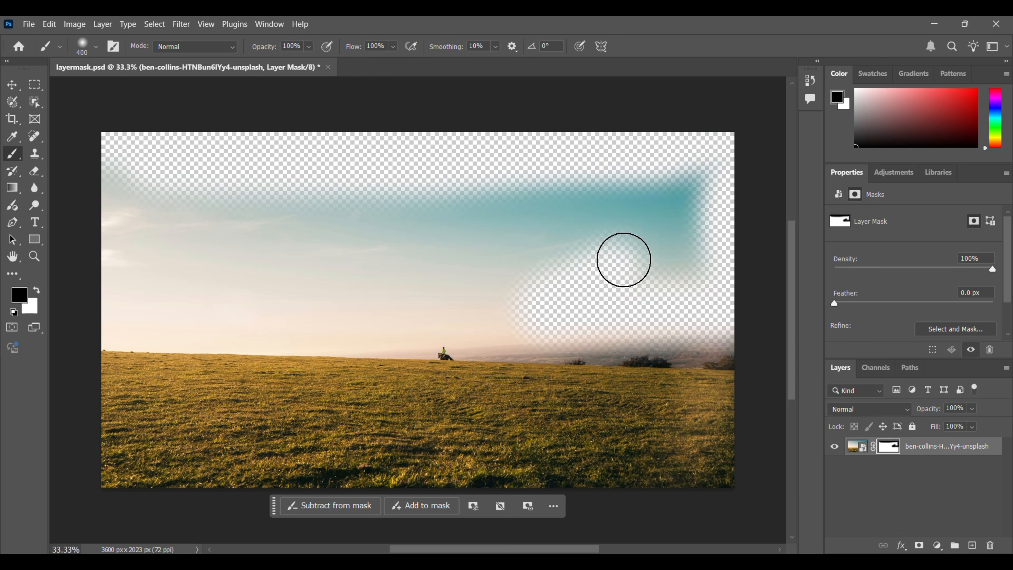
{"action": "key", "text": "ctrl+z"}
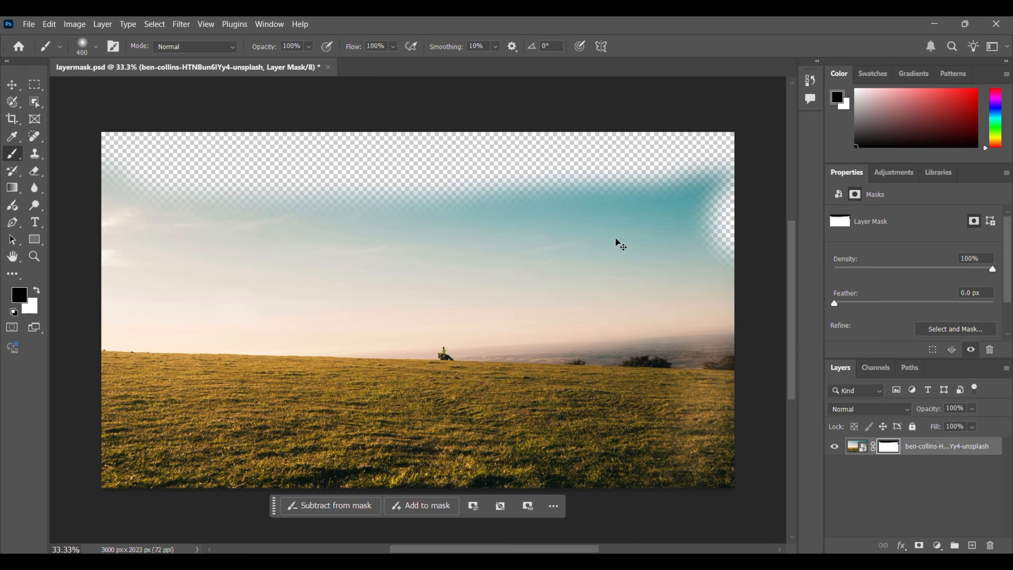
{"action": "mouse_move", "coordinate": [704, 189]}
{"action": "left_mouse_down"}
{"action": "mouse_move", "coordinate": [701, 216]}
{"action": "mouse_move", "coordinate": [607, 242]}
{"action": "mouse_move", "coordinate": [708, 249]}
{"action": "mouse_move", "coordinate": [676, 275]}
{"action": "mouse_move", "coordinate": [714, 279]}
{"action": "mouse_move", "coordinate": [696, 299]}
{"action": "mouse_move", "coordinate": [621, 288]}
{"action": "mouse_move", "coordinate": [606, 213]}
{"action": "mouse_move", "coordinate": [680, 167]}
{"action": "mouse_move", "coordinate": [553, 208]}
{"action": "mouse_move", "coordinate": [162, 200]}
{"action": "mouse_move", "coordinate": [101, 172]}
{"action": "mouse_move", "coordinate": [119, 317]}
{"action": "mouse_move", "coordinate": [292, 257]}
{"action": "mouse_move", "coordinate": [179, 238]}
{"action": "mouse_move", "coordinate": [607, 251]}
{"action": "mouse_move", "coordinate": [283, 278]}
{"action": "mouse_move", "coordinate": [314, 297]}
{"action": "mouse_move", "coordinate": [433, 300]}
{"action": "mouse_move", "coordinate": [415, 323]}
{"action": "mouse_move", "coordinate": [382, 329]}
{"action": "mouse_move", "coordinate": [122, 311]}
{"action": "mouse_move", "coordinate": [399, 257]}
{"action": "mouse_move", "coordinate": [493, 307]}
{"action": "mouse_move", "coordinate": [720, 298]}
{"action": "left_mouse_up"}
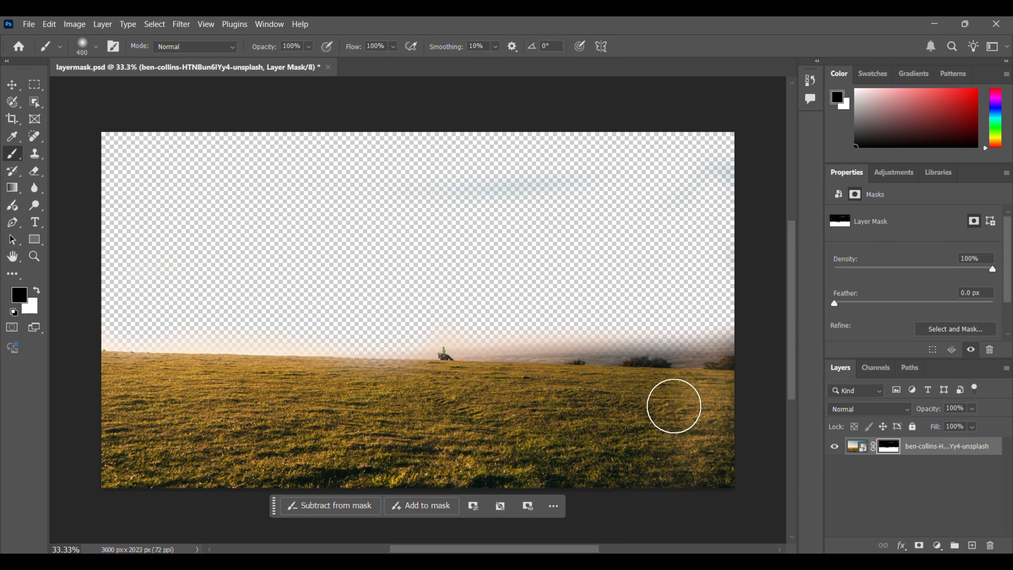
{"action": "left_click_drag", "start_coordinate": [518, 332], "coordinate": [549, 378]}
{"action": "left_click_drag", "start_coordinate": [733, 424], "coordinate": [117, 339]}
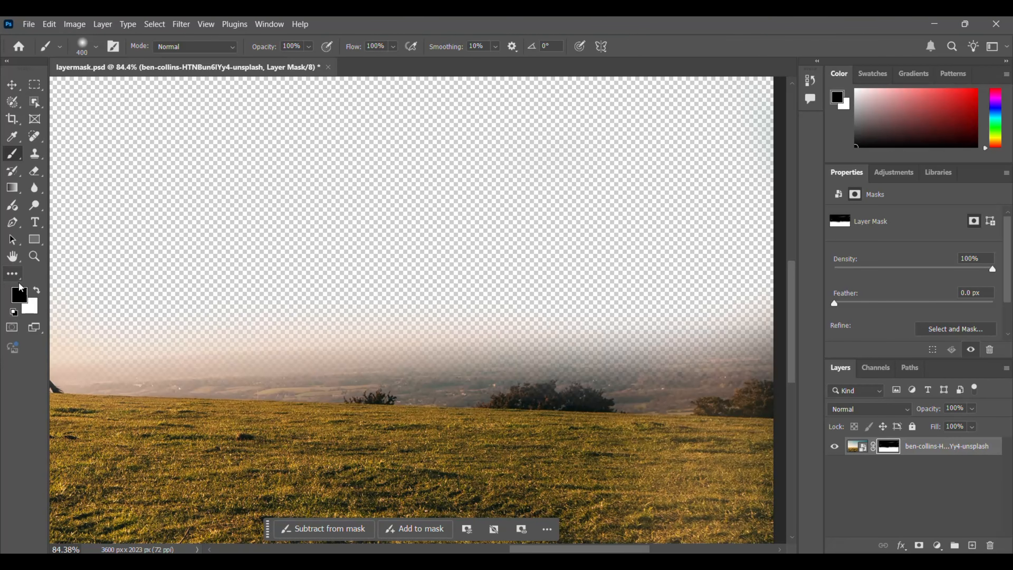
Switch the foreground color to white, reduce the brush to 175 px and paint the bushes along the horizon back in.
{"action": "left_click", "coordinate": [38, 291]}
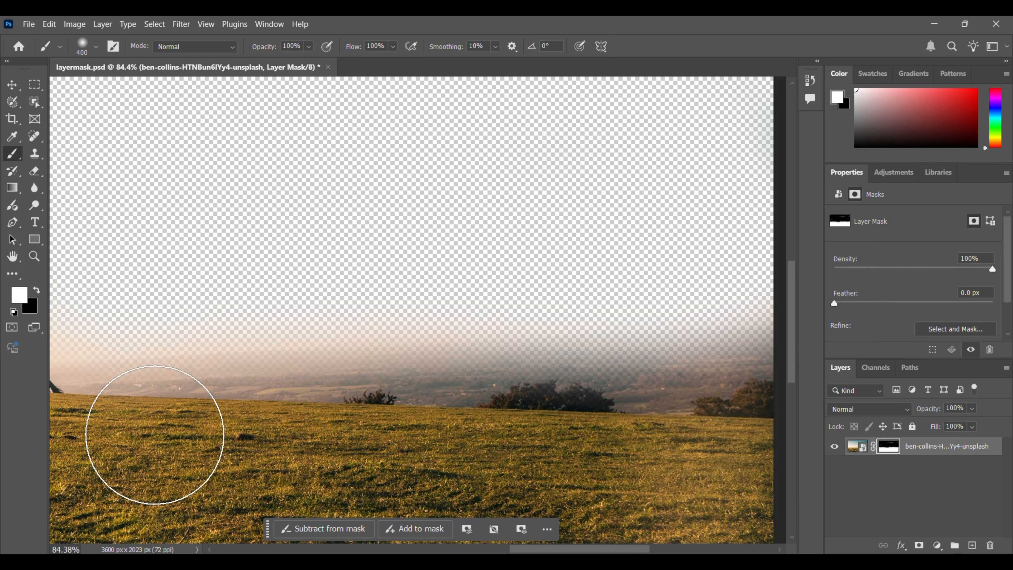
{"action": "key", "text": "bracketleft"}
{"action": "key", "text": "bracketleft"}
{"action": "key", "text": "bracketleft"}
{"action": "key", "text": "bracketleft"}
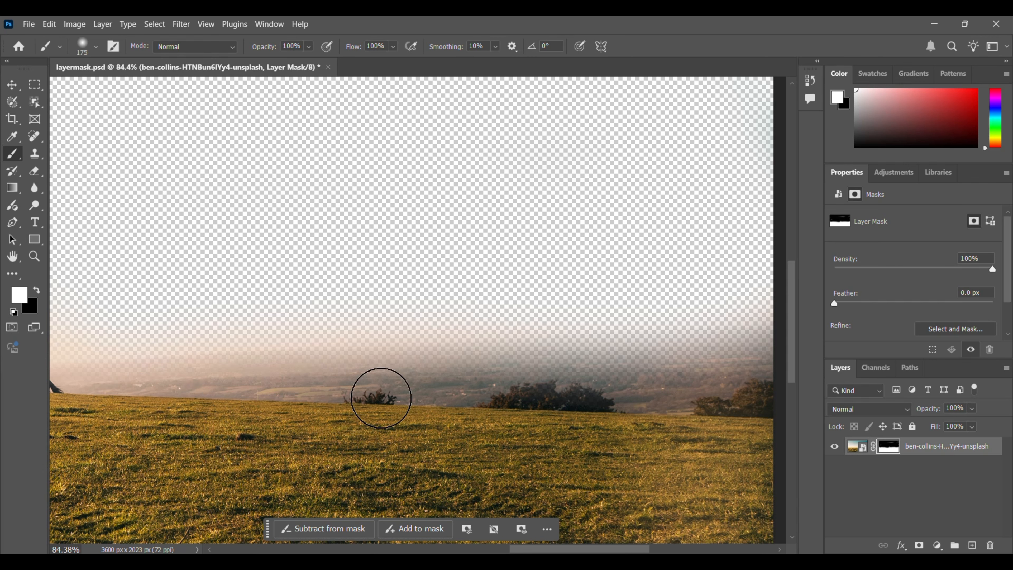
{"action": "mouse_move", "coordinate": [531, 386]}
{"action": "left_mouse_down"}
{"action": "mouse_move", "coordinate": [663, 387]}
{"action": "mouse_move", "coordinate": [523, 395]}
{"action": "mouse_move", "coordinate": [764, 390]}
{"action": "left_mouse_up"}
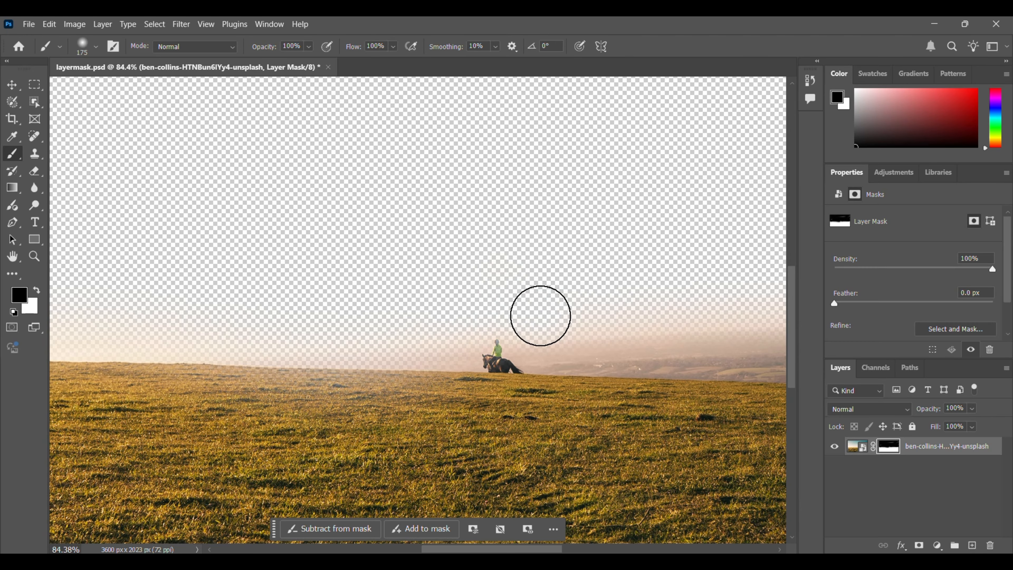
Paint black on the mask over the leftover haze just above the horizon around the horse rider.
{"action": "mouse_move", "coordinate": [605, 306]}
{"action": "left_mouse_down"}
{"action": "mouse_move", "coordinate": [733, 298]}
{"action": "mouse_move", "coordinate": [663, 312]}
{"action": "mouse_move", "coordinate": [549, 308]}
{"action": "left_mouse_up"}
{"action": "left_click_drag", "start_coordinate": [631, 290], "coordinate": [140, 310]}
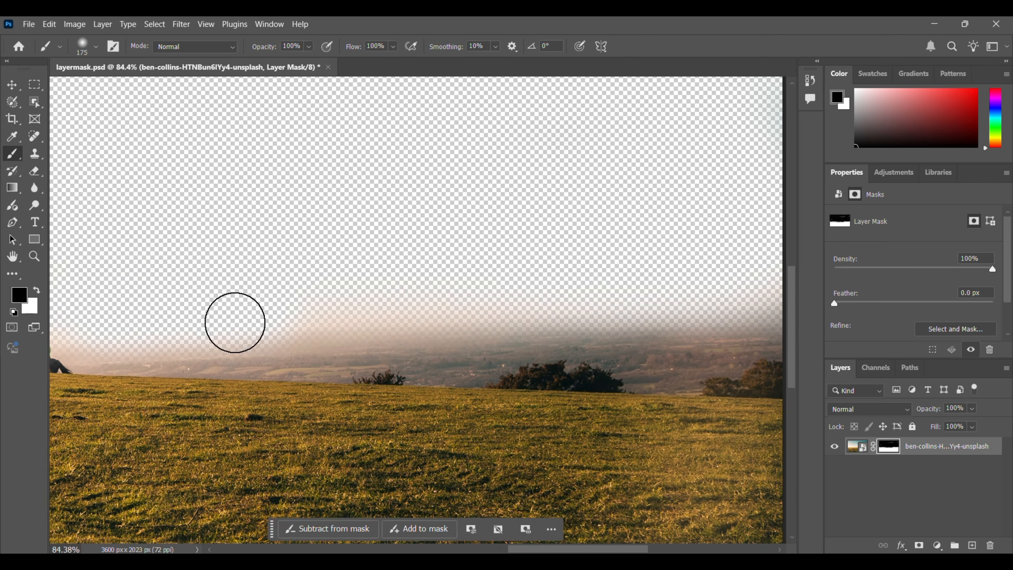
{"action": "scroll", "coordinate": [437, 276], "scroll_direction": "down", "scroll_amount": 5}
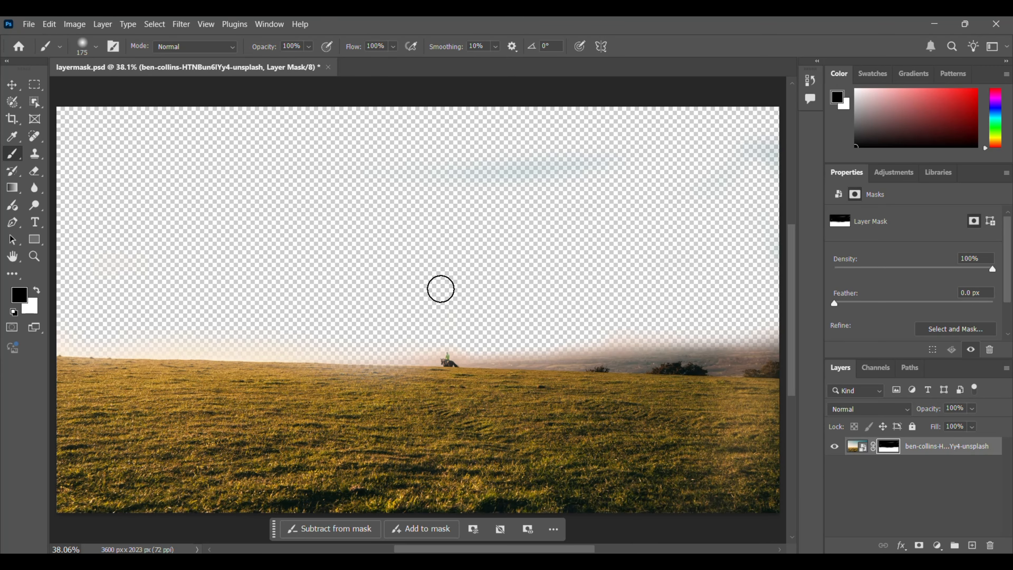
Switch to File Explorer and open the Downloads folder.
{"action": "key", "text": "alt+Tab"}
{"action": "key", "text": "Tab"}
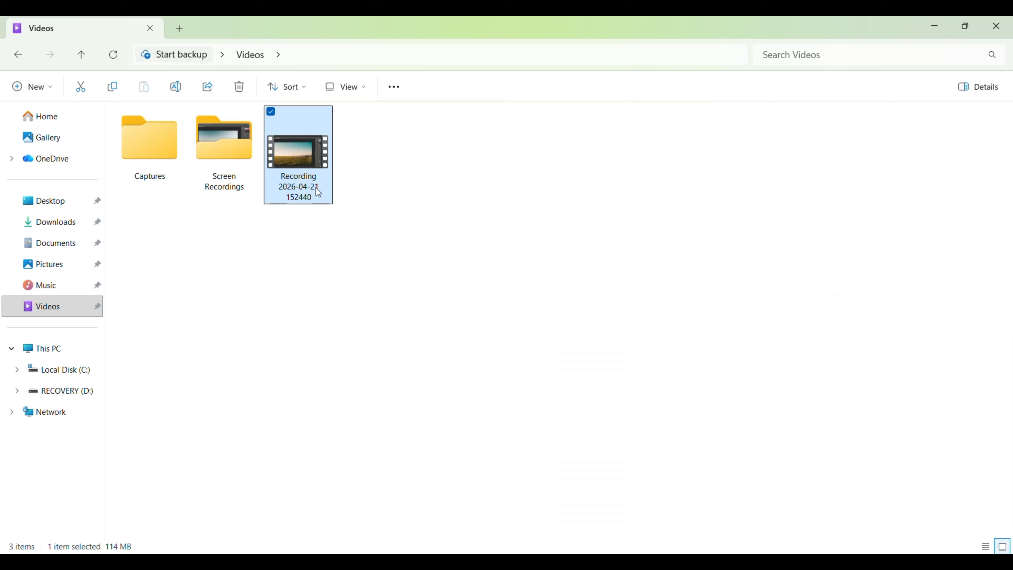
{"action": "key", "text": "alt+Tab"}
{"action": "key", "text": "Tab"}
{"action": "key", "text": "Tab"}
{"action": "key", "text": "Tab"}
{"action": "key", "text": "Tab"}
{"action": "key", "text": "Tab"}
{"action": "key", "text": "Tab"}
{"action": "key", "text": "Tab"}
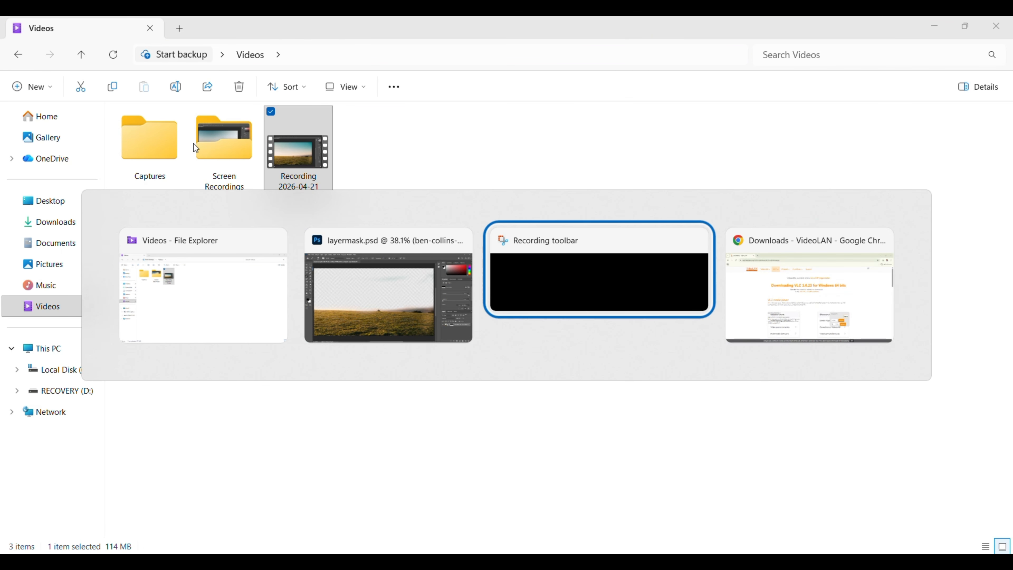
{"action": "left_click", "coordinate": [54, 224]}
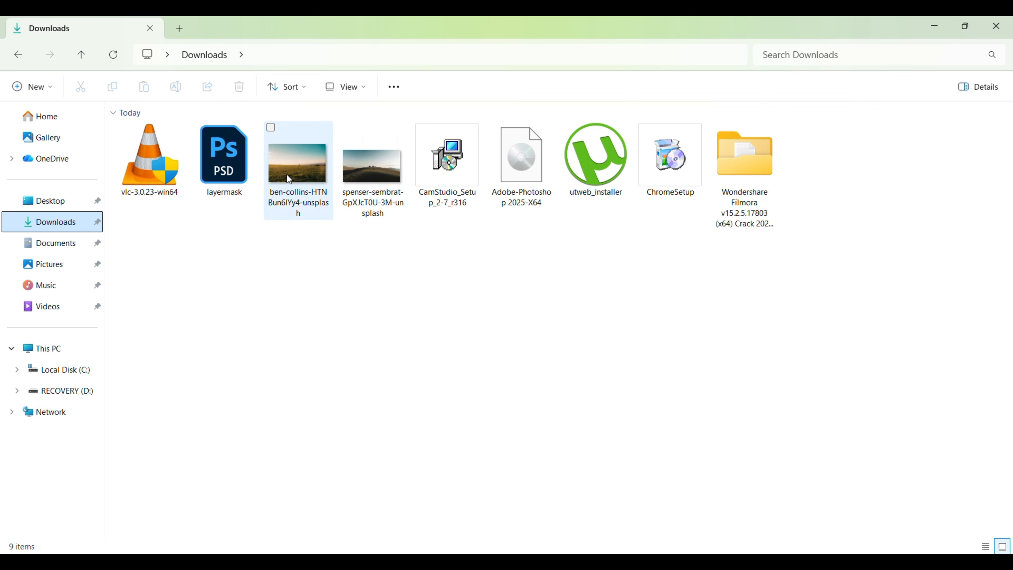
Place the hill photo with the two vehicles from Downloads into layermask.psd and commit it at 100% size.
{"action": "left_click", "coordinate": [367, 164]}
{"action": "left_click_drag", "start_coordinate": [366, 162], "coordinate": [378, 231]}
{"action": "key", "text": "alt+Tab"}
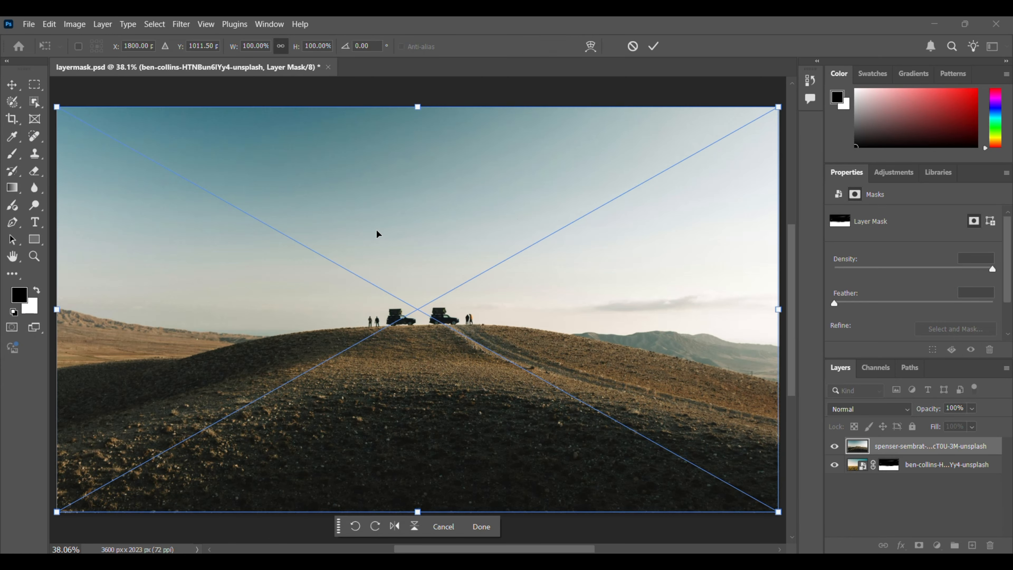
{"action": "left_click", "coordinate": [654, 46]}
Reorder the hill photo layer below the masked grass-field layer and choose the Move tool.
{"action": "left_click_drag", "start_coordinate": [947, 450], "coordinate": [949, 475]}
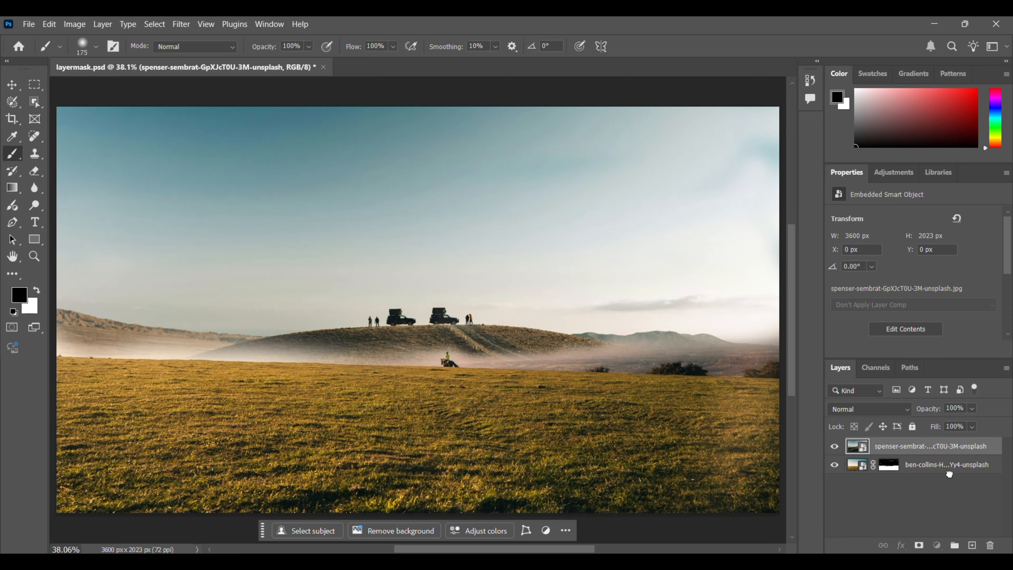
{"action": "key", "text": "v"}
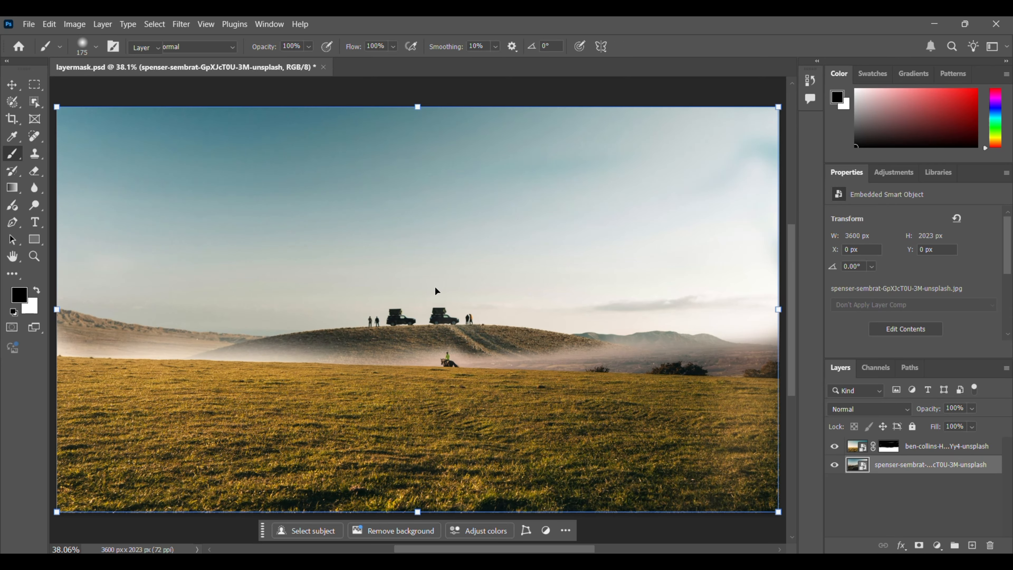
{"action": "left_click_drag", "start_coordinate": [434, 286], "coordinate": [436, 282]}
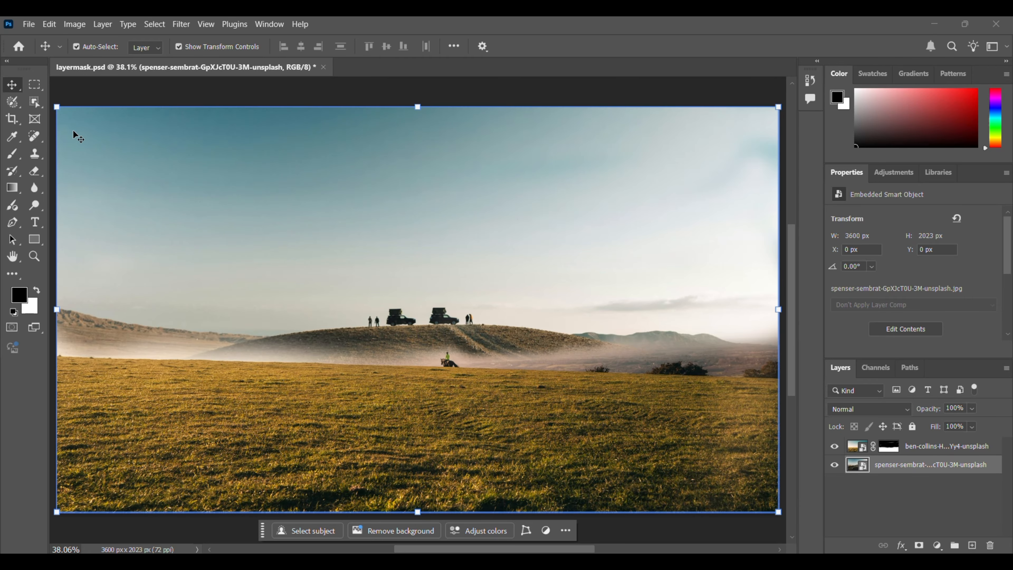
Scale the hill photo to 136.63% and align it with the canvas's top edge and horizontal center, so only its sky shows.
{"action": "key", "text": "ctrl+minus"}
{"action": "key", "text": "ctrl+minus"}
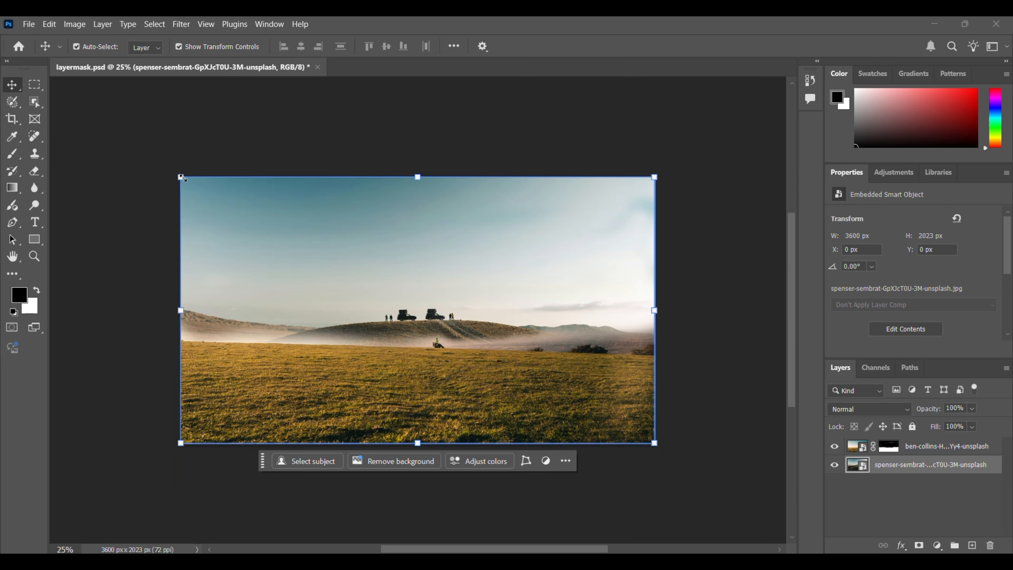
{"action": "left_click_drag", "start_coordinate": [181, 178], "coordinate": [147, 162]}
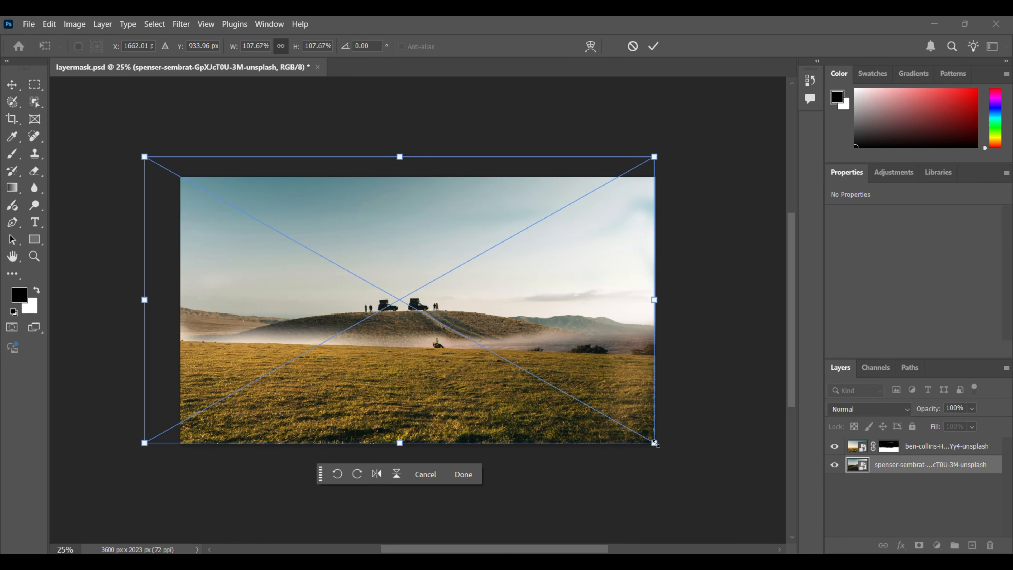
{"action": "left_click_drag", "start_coordinate": [655, 443], "coordinate": [731, 486]}
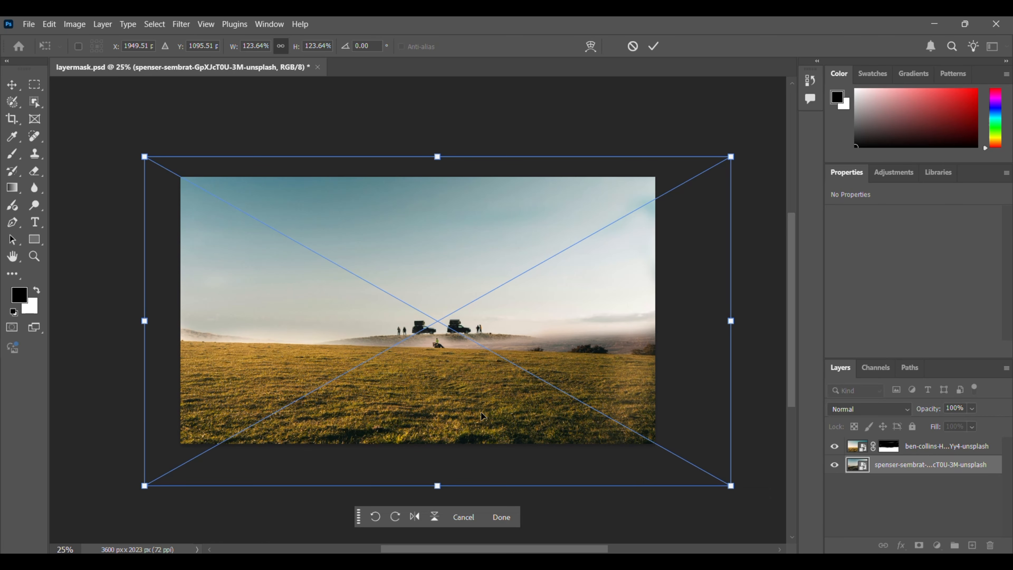
{"action": "left_click_drag", "start_coordinate": [483, 415], "coordinate": [476, 440]}
{"action": "left_click_drag", "start_coordinate": [133, 186], "coordinate": [116, 176]}
{"action": "left_click_drag", "start_coordinate": [390, 285], "coordinate": [384, 288]}
{"action": "left_click_drag", "start_coordinate": [115, 172], "coordinate": [72, 153]}
{"action": "left_click_drag", "start_coordinate": [339, 256], "coordinate": [360, 278]}
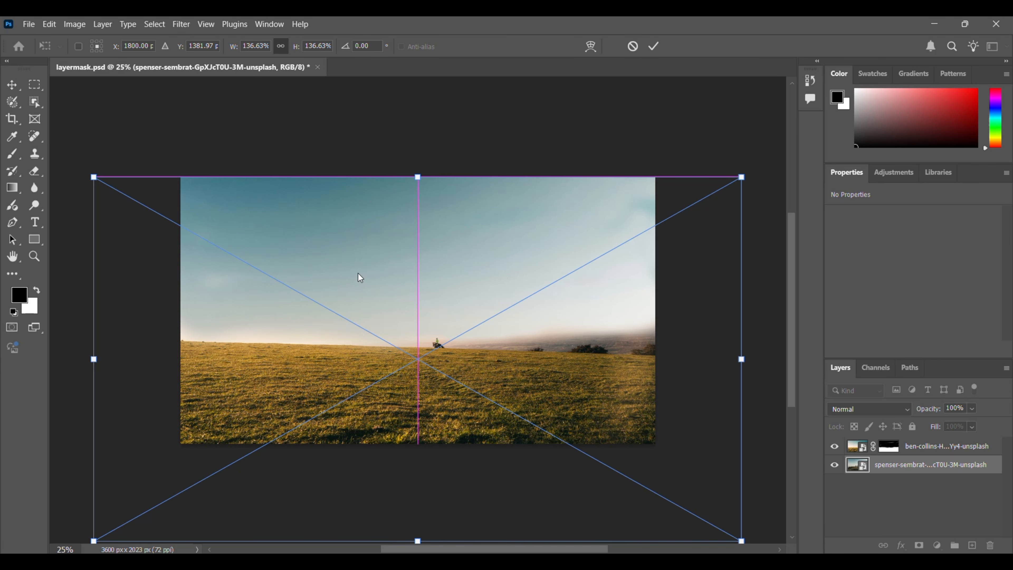
{"action": "left_click", "coordinate": [654, 46]}
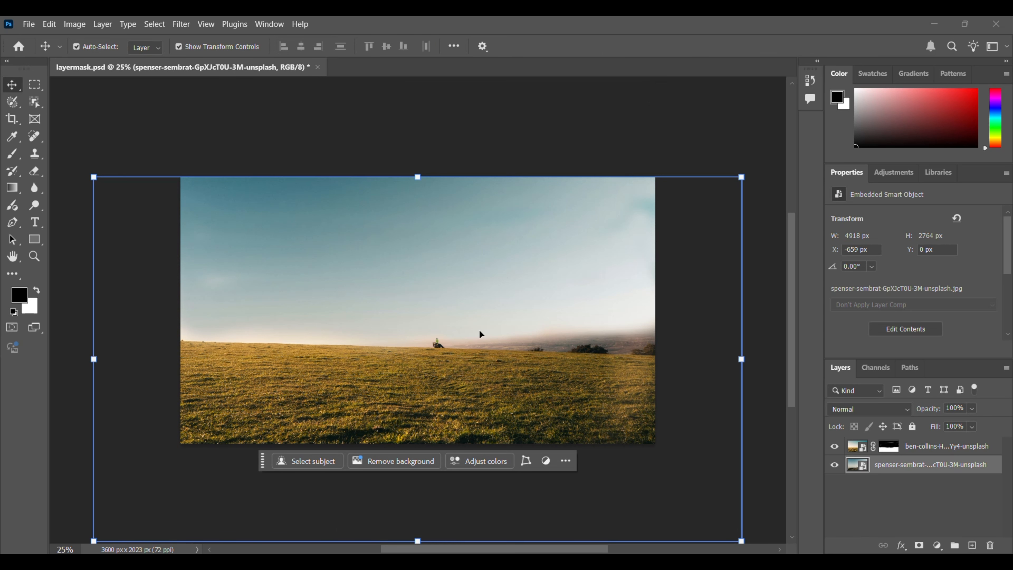
{"action": "left_click", "coordinate": [304, 270]}
{"action": "left_click", "coordinate": [838, 446]}
{"action": "left_click", "coordinate": [538, 346]}
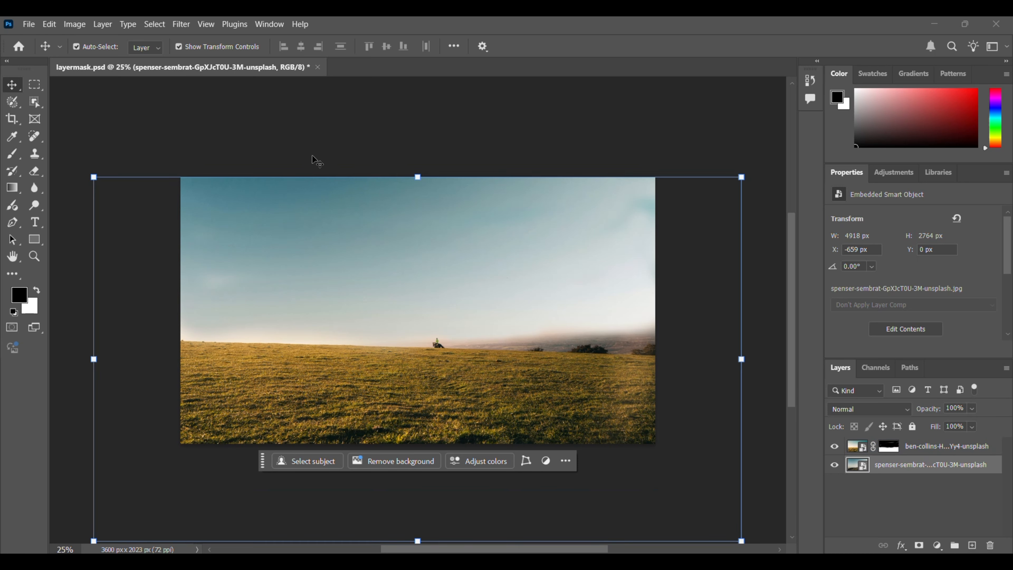